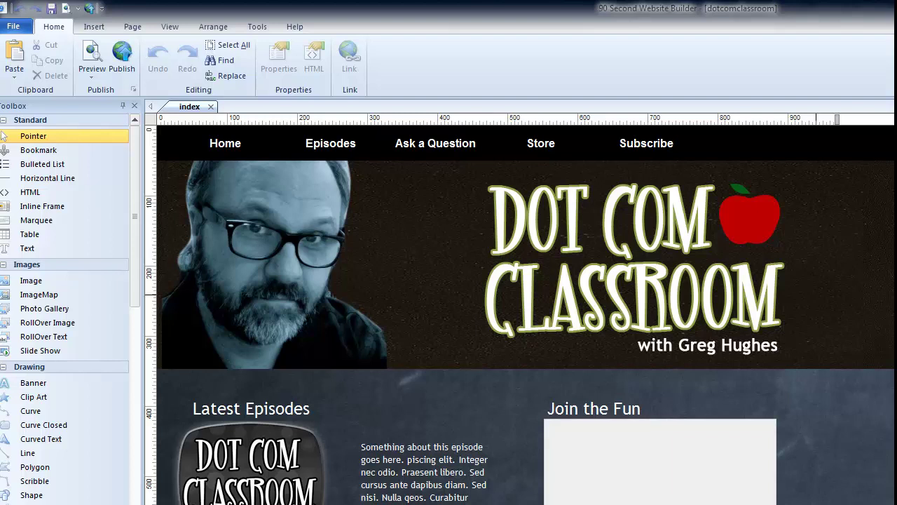
- Move the episode text block up level with Latest Episodes, then check the logo and thumbnail settings
click(417, 456)
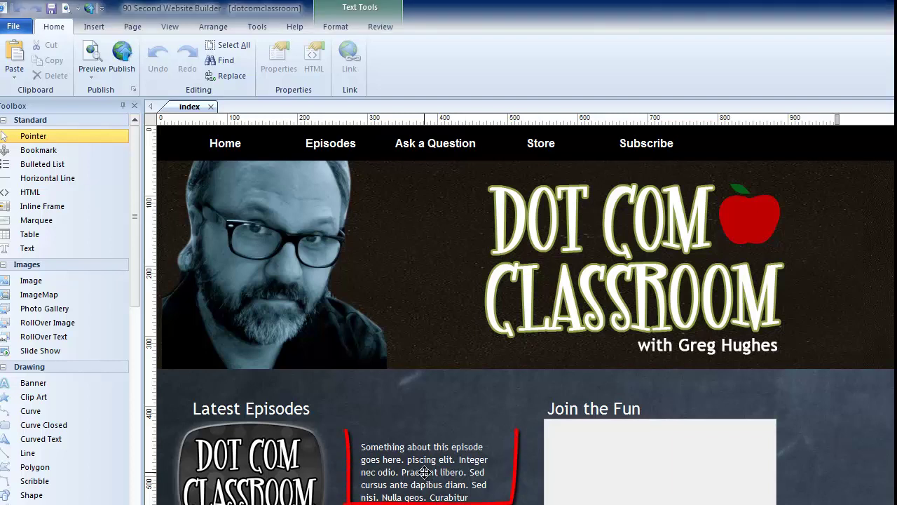
drag(418, 457, 432, 433)
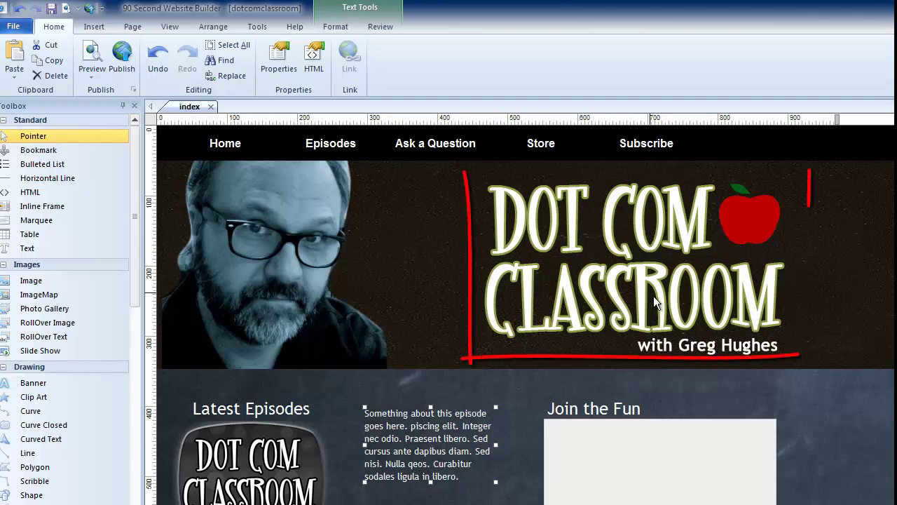
double_click(596, 269)
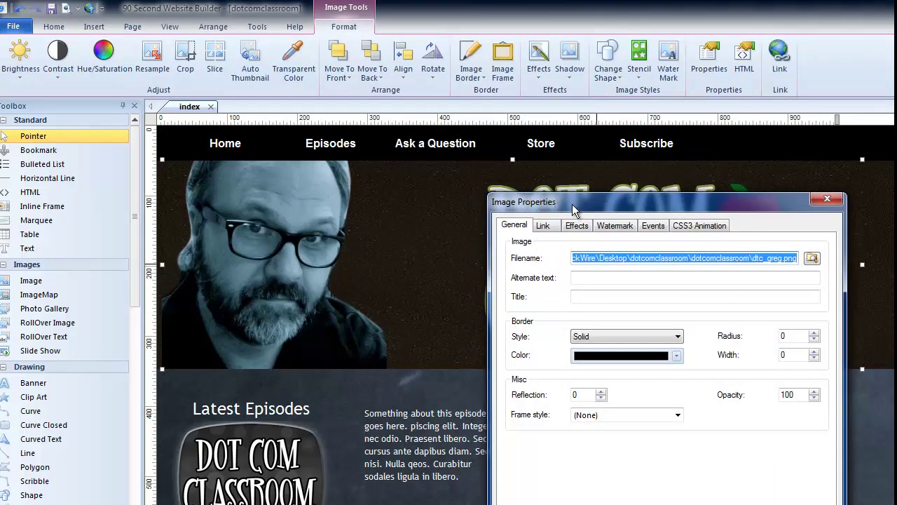
click(827, 199)
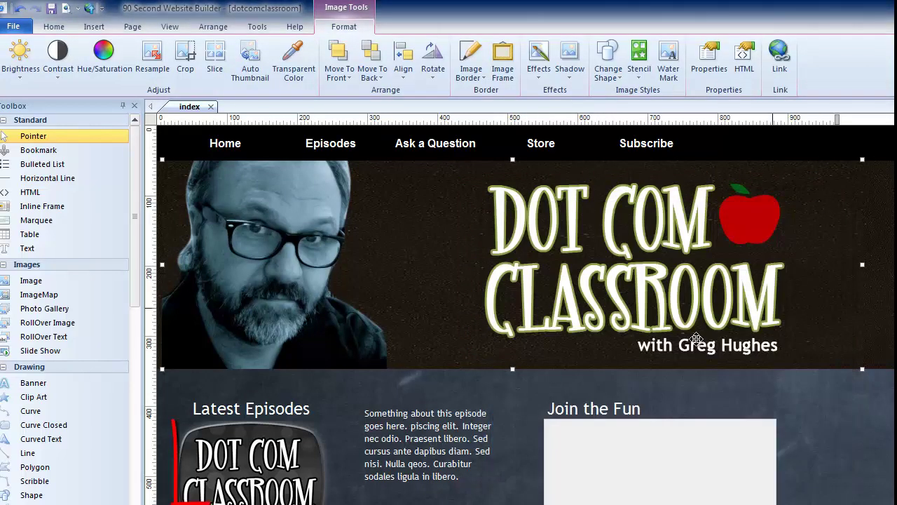
click(260, 468)
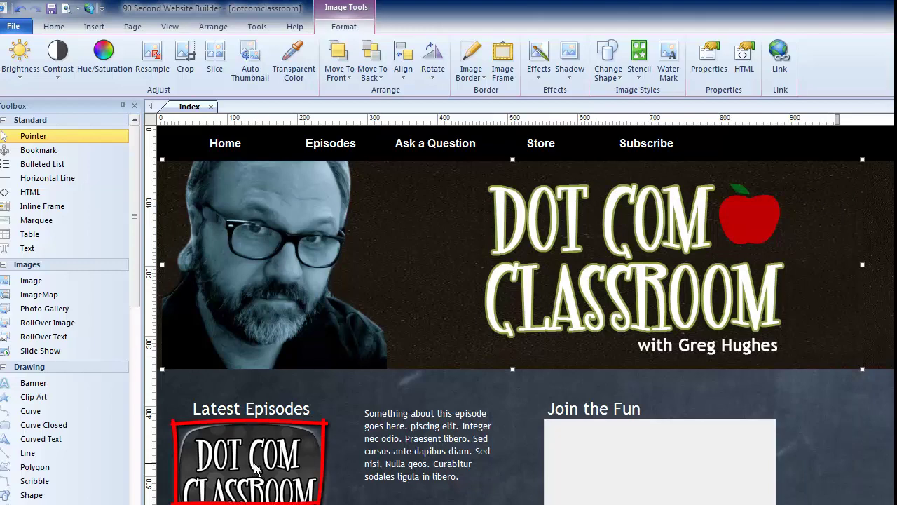
double_click(255, 464)
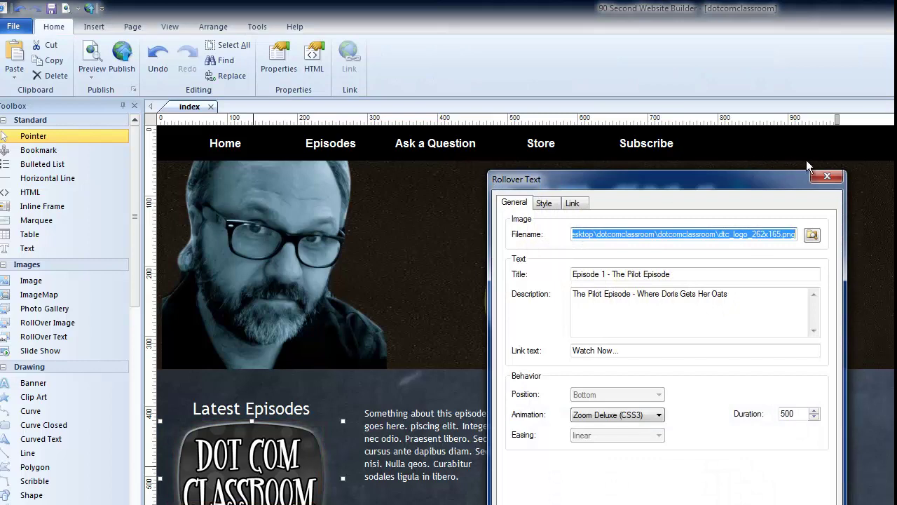
click(827, 178)
- Enter the episode block's text, highlight all its wording, then leave editing unchanged
click(406, 443)
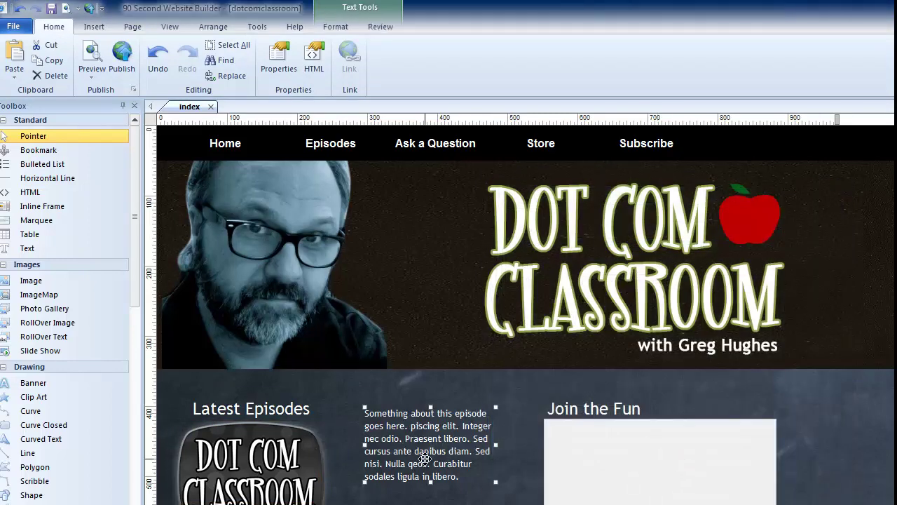
double_click(424, 459)
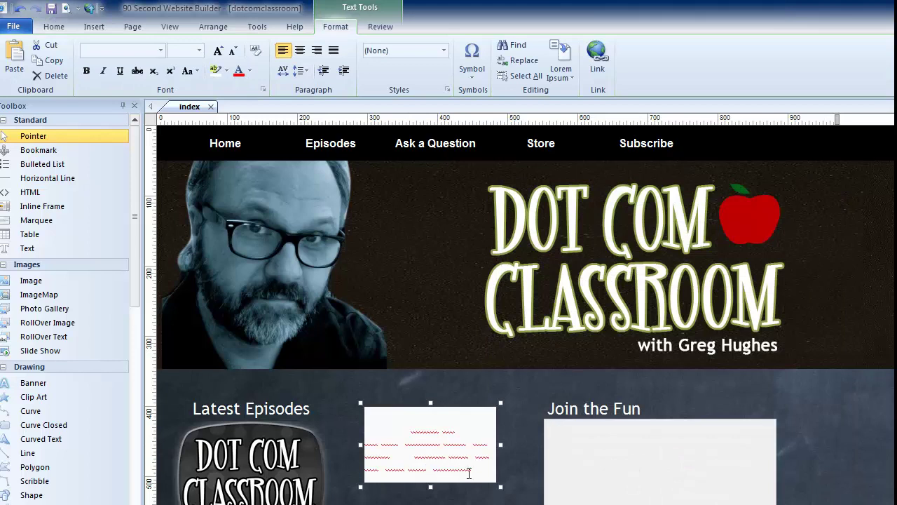
drag(462, 475, 364, 413)
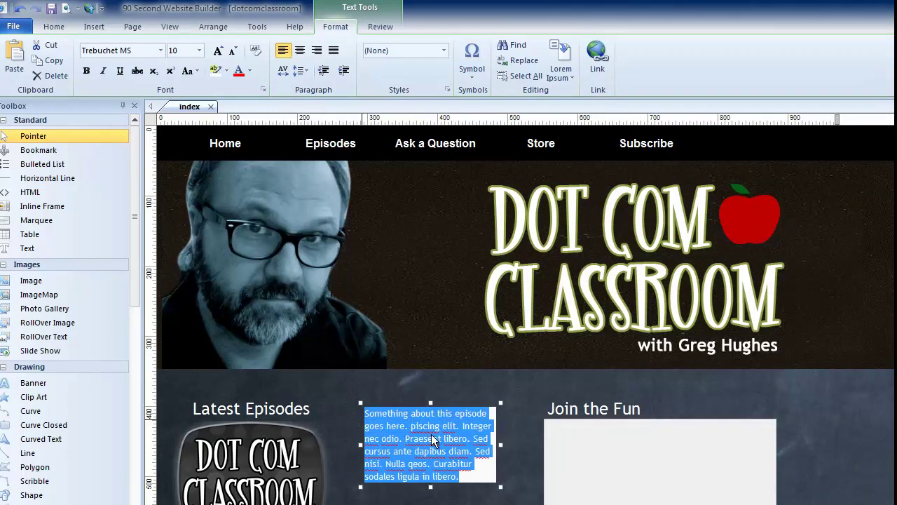
key(Escape)
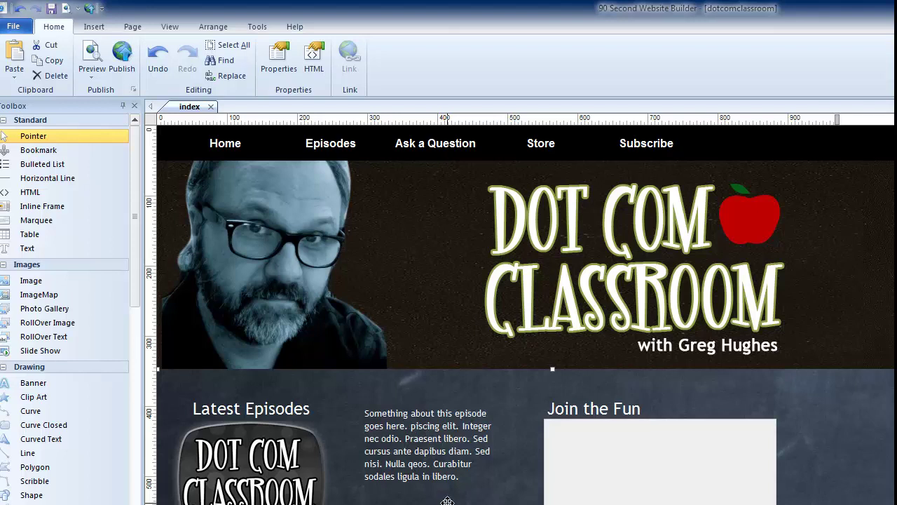
click(415, 435)
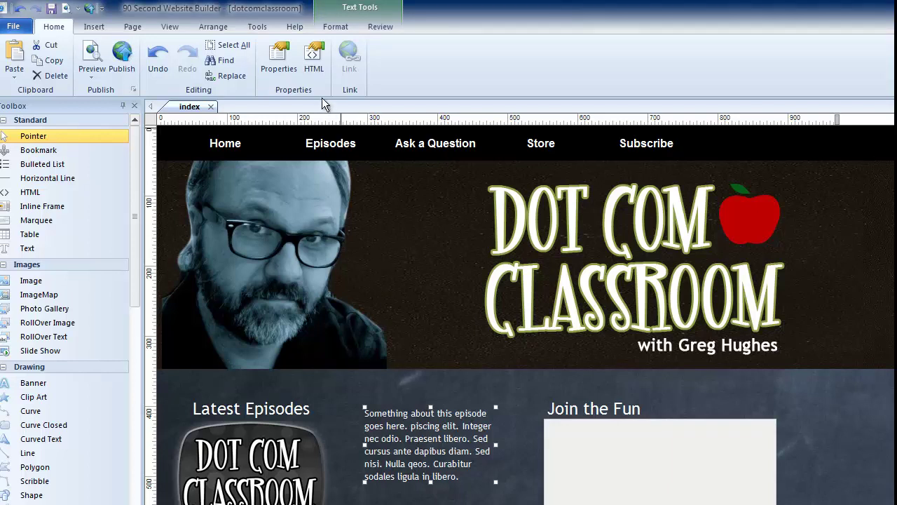
click(279, 67)
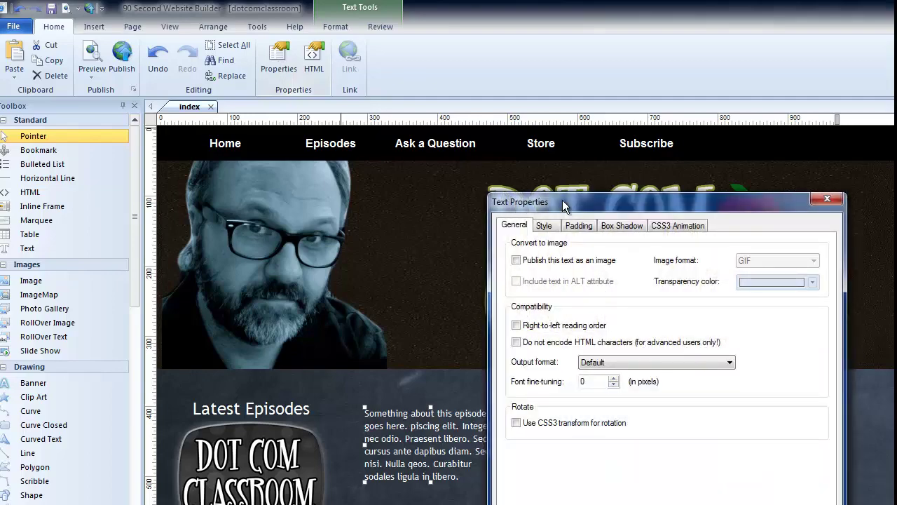
drag(562, 199, 579, 171)
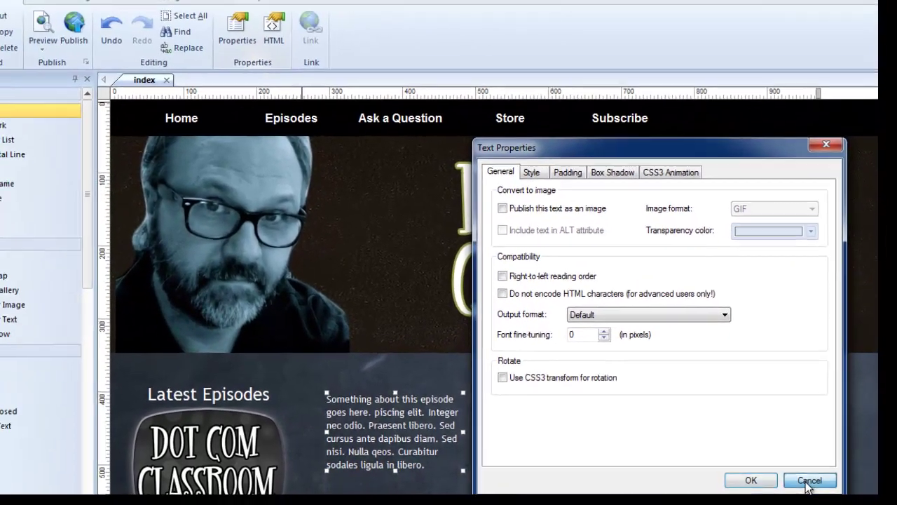
click(803, 482)
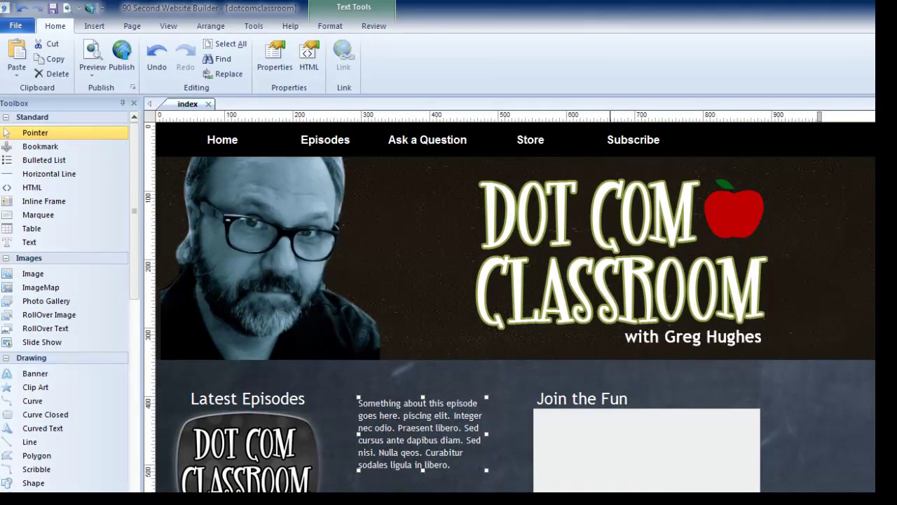
- Place indexText1 beside the Join the Fun box
click(874, 5)
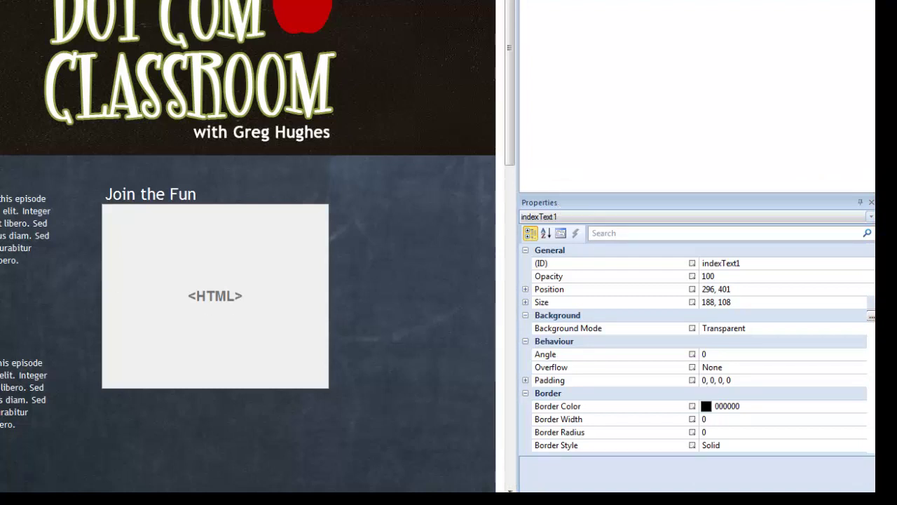
click(47, 245)
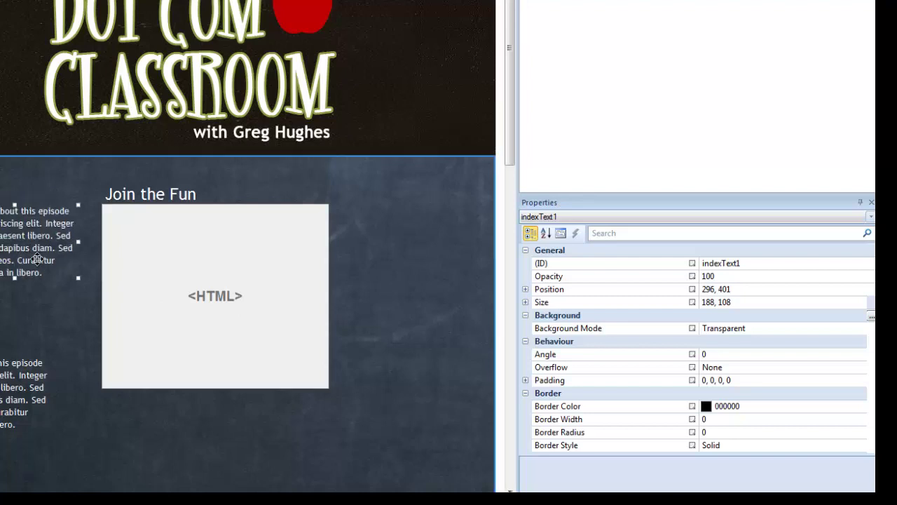
drag(46, 245, 401, 267)
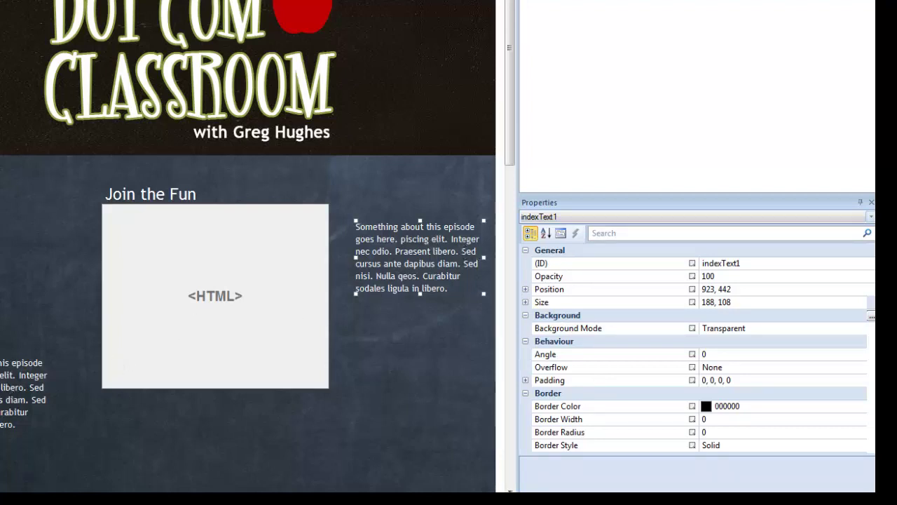
- Stack indexText2 directly beneath indexText1 at position 916, 589
drag(0, 396, 363, 358)
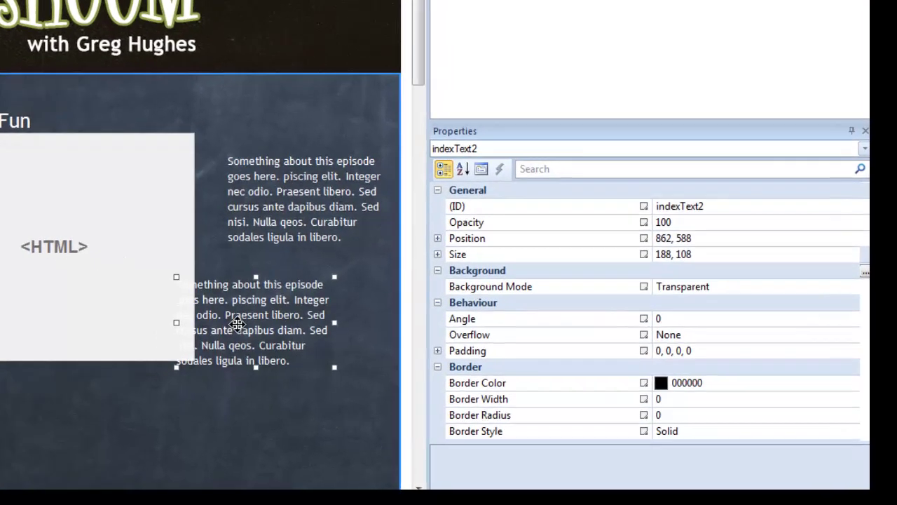
drag(237, 323, 283, 324)
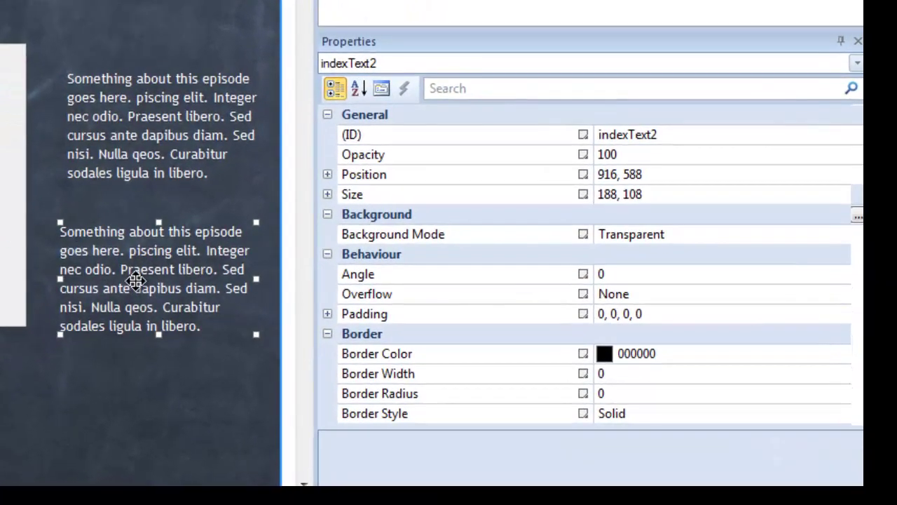
drag(136, 280, 136, 280)
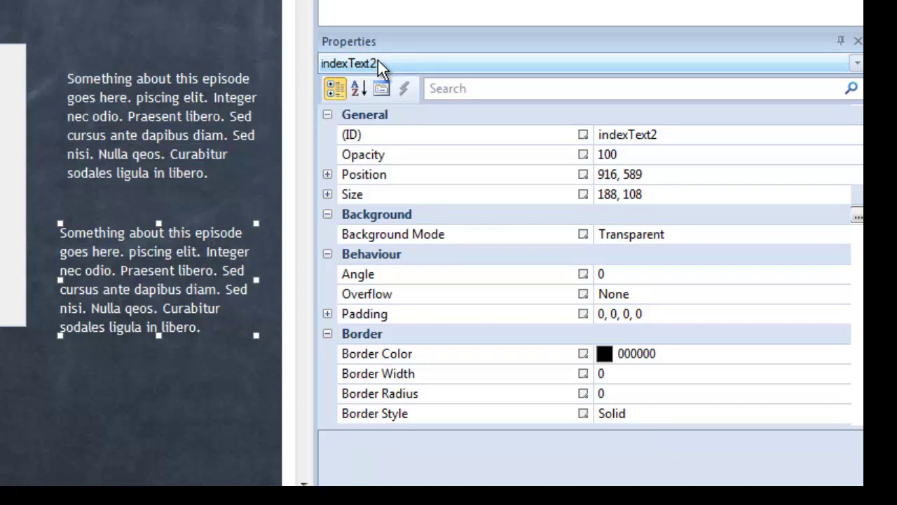
- Drag indexText2 off aside and nudge indexText1 to position 908, 426
click(391, 65)
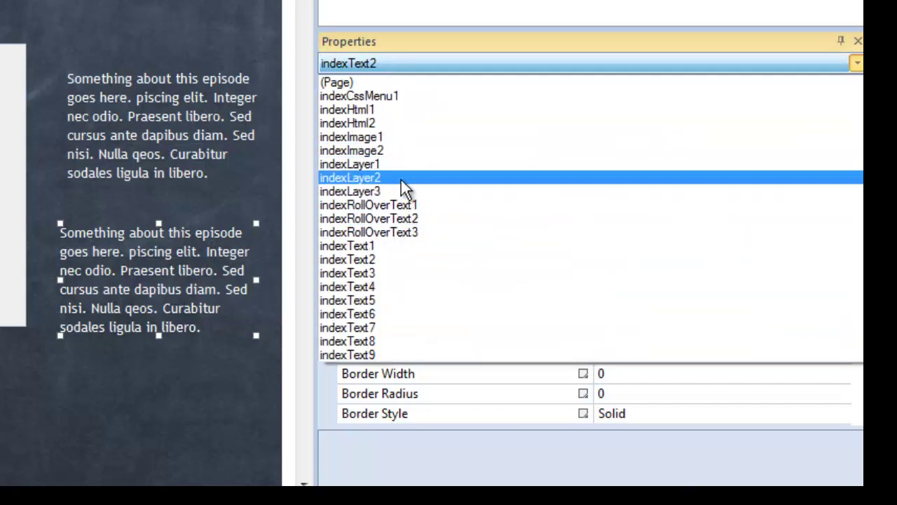
click(156, 130)
click(155, 125)
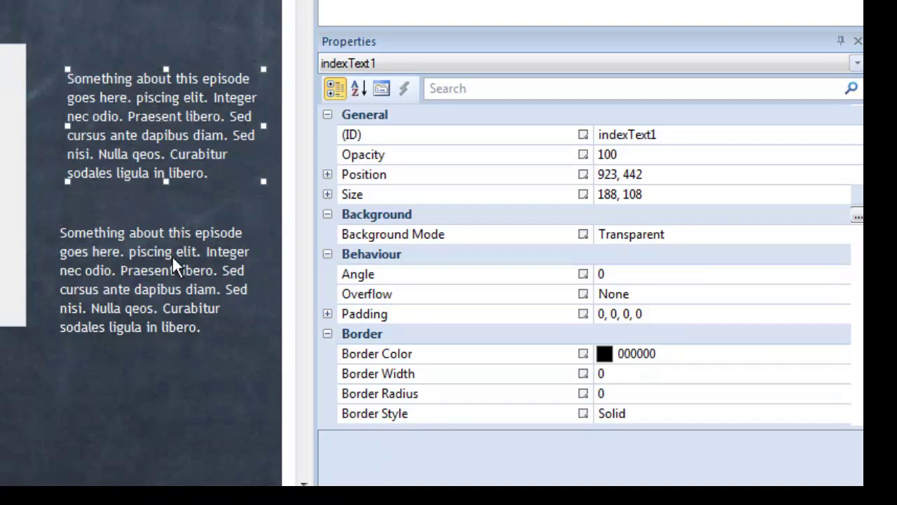
drag(168, 254, 0, 280)
click(145, 100)
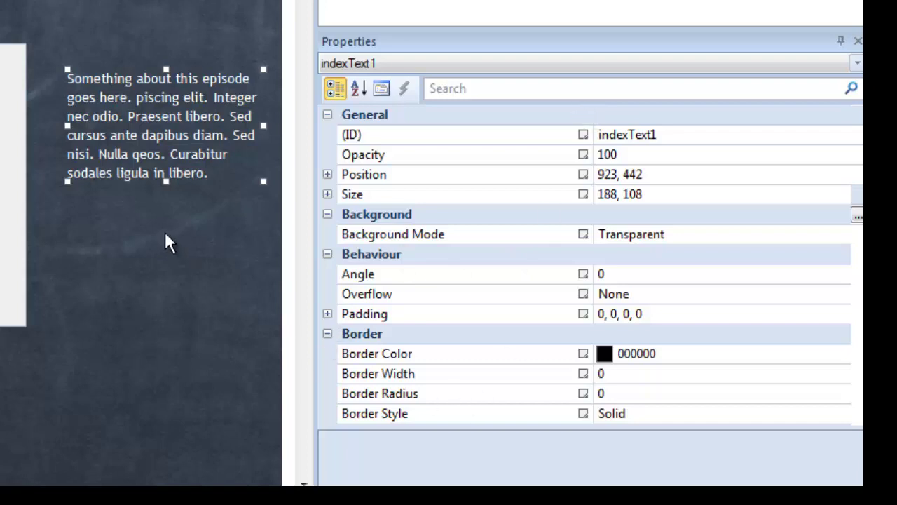
drag(158, 119, 143, 102)
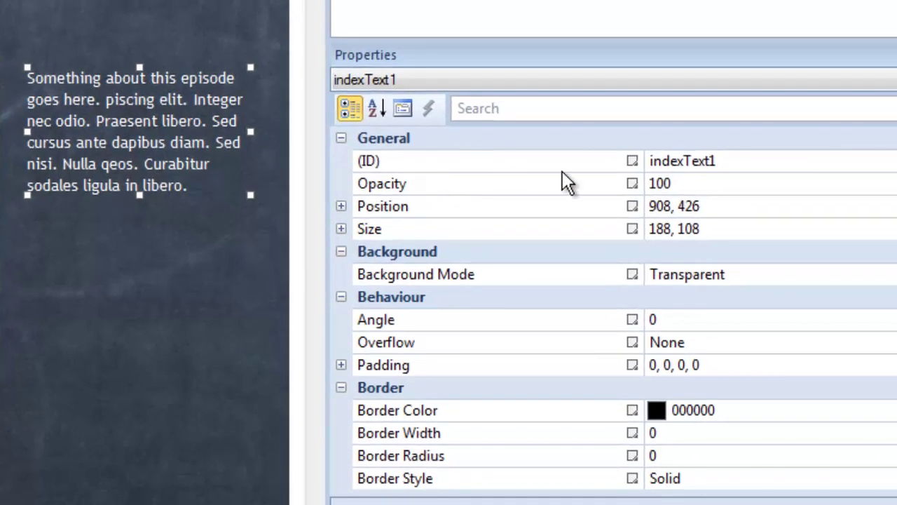
click(728, 161)
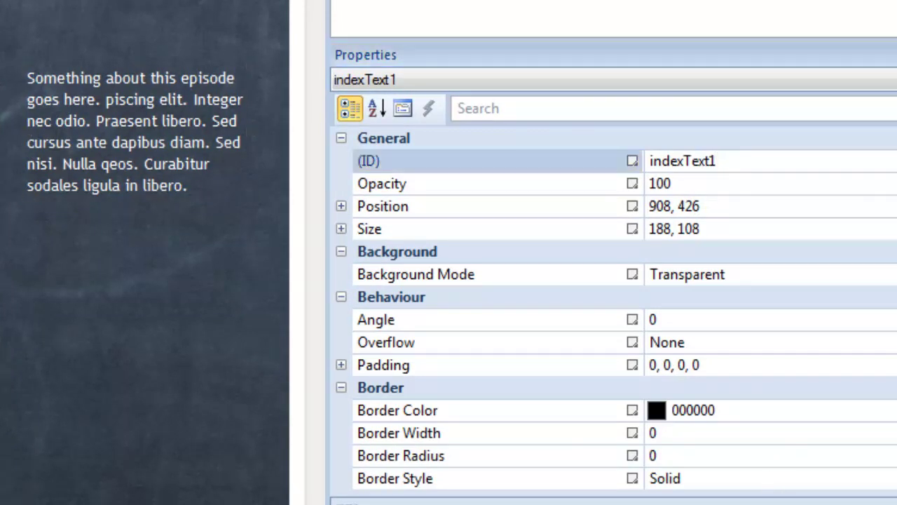
click(733, 163)
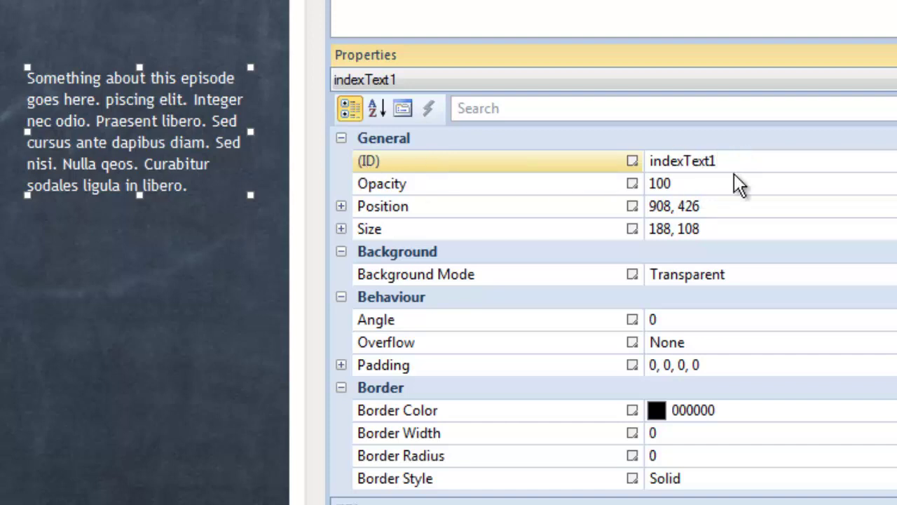
click(687, 184)
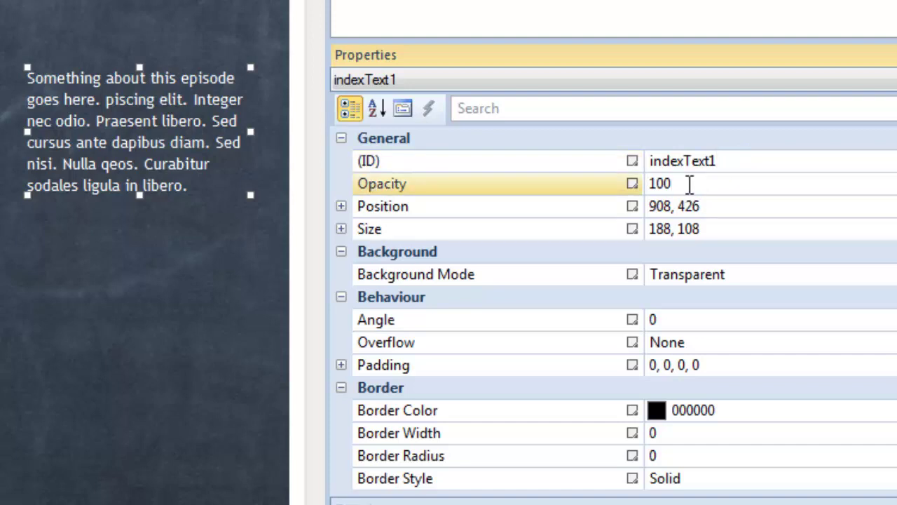
drag(677, 184, 632, 182)
text(50)
key(Return)
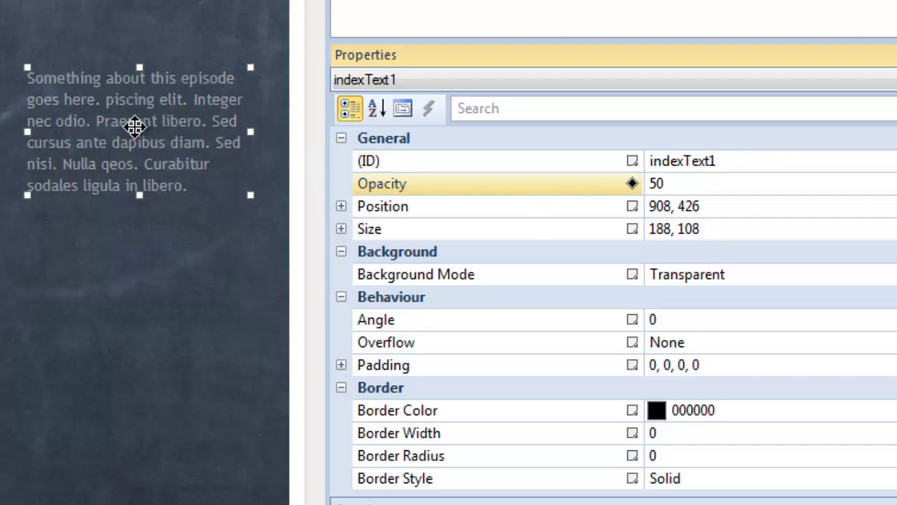
drag(667, 183, 651, 182)
text(25)
key(Return)
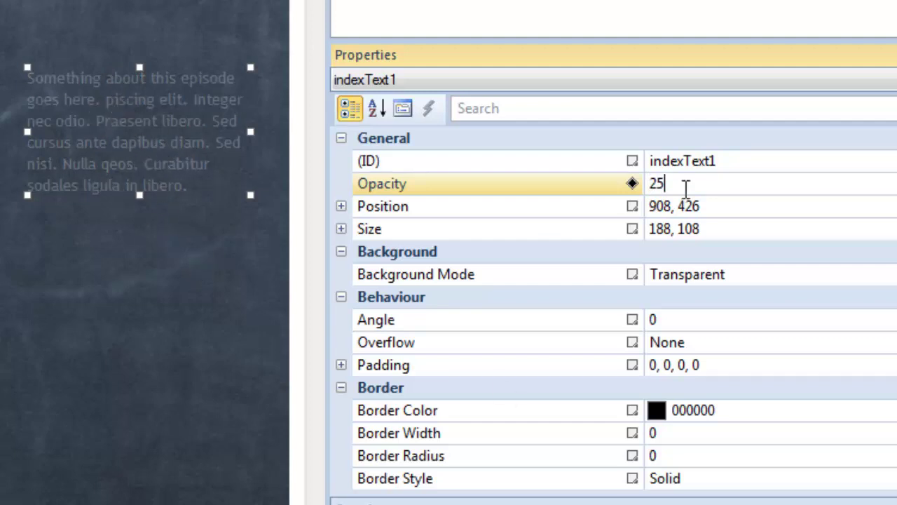
drag(674, 186, 635, 184)
text(100)
key(Return)
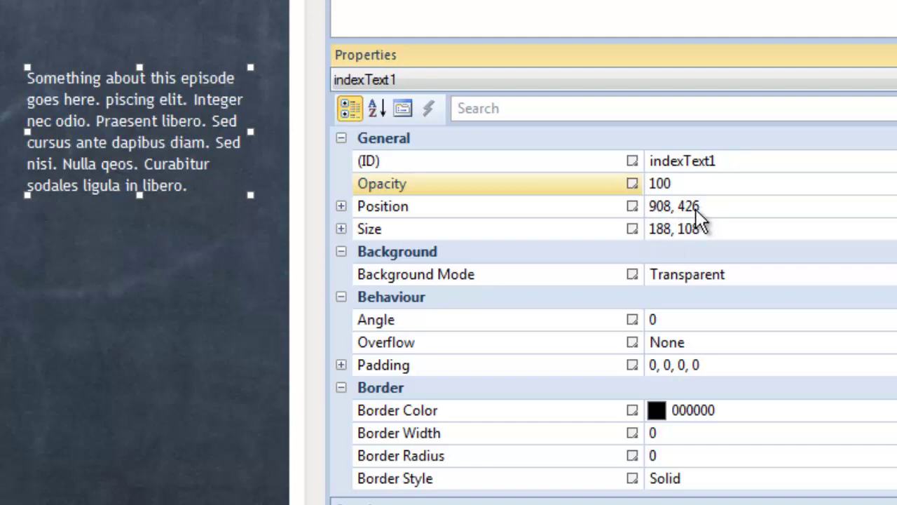
- Reposition the indexText1 text box to exactly 910, 446 via the Position property
click(109, 112)
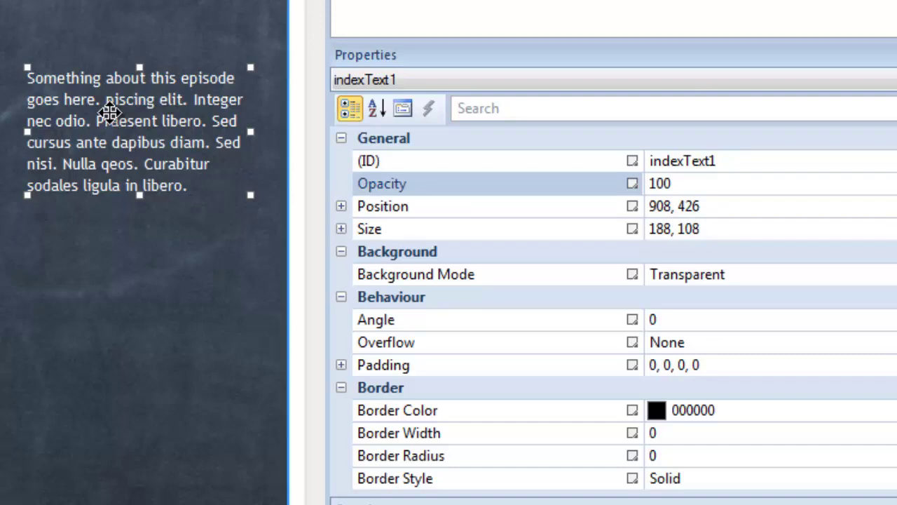
drag(109, 112, 110, 258)
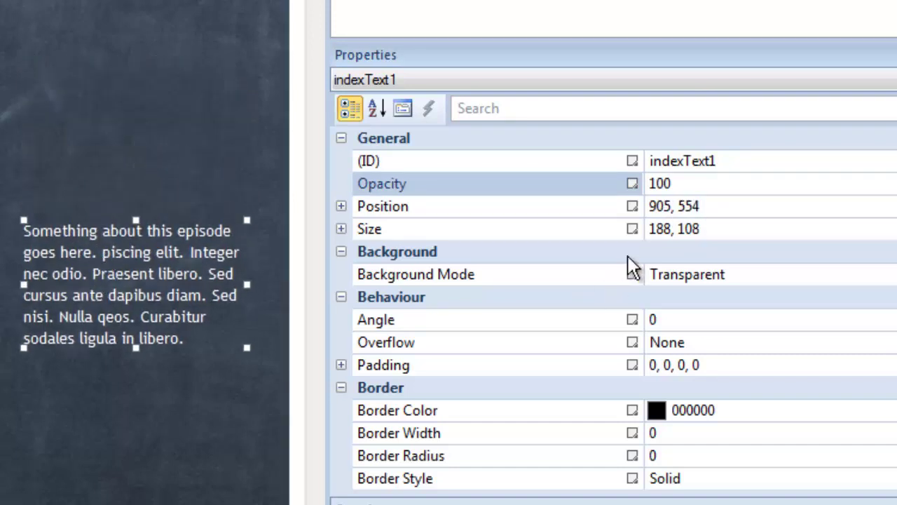
drag(166, 280, 171, 160)
click(674, 206)
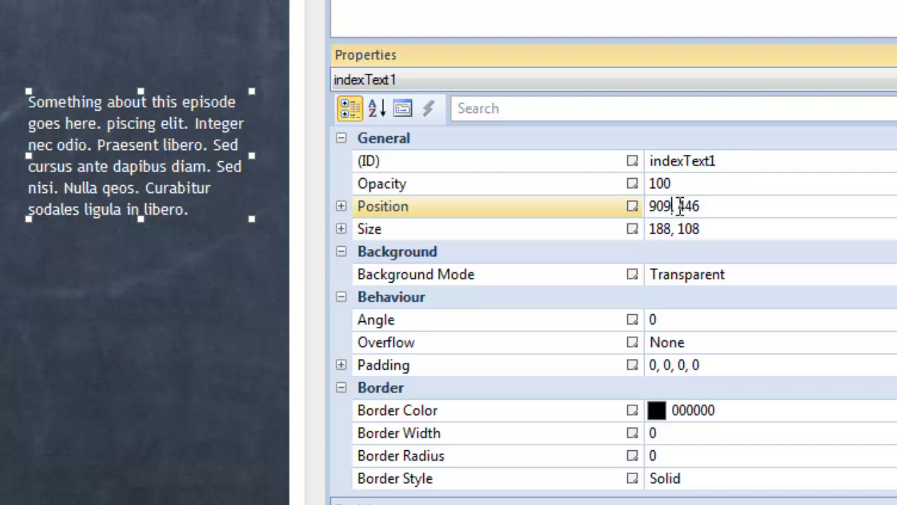
key(BackSpace)
key(BackSpace)
text(10)
key(Return)
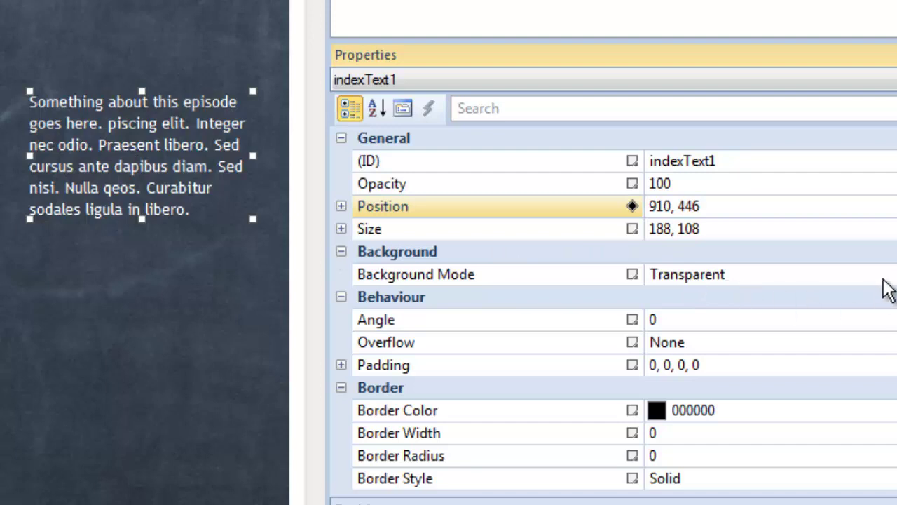
- Give indexText1 a Solid background mode with black 000000 background colour
click(894, 274)
click(894, 274)
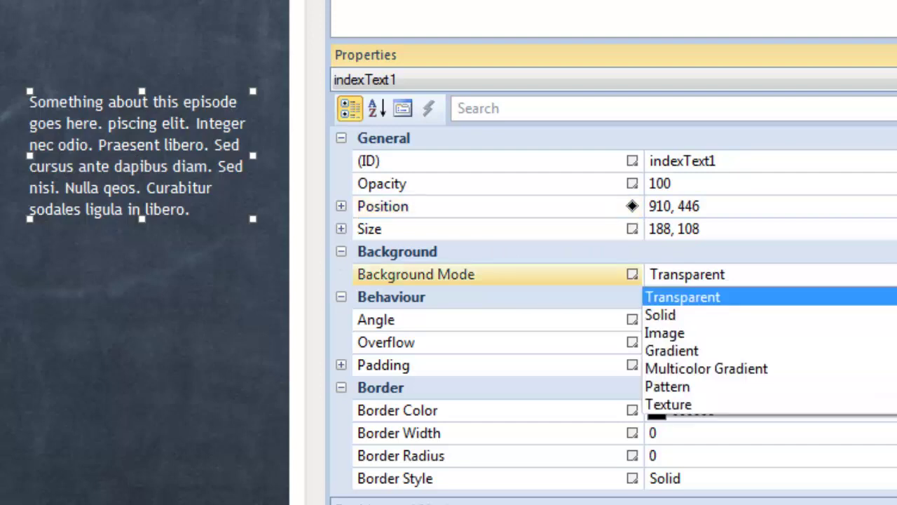
click(673, 315)
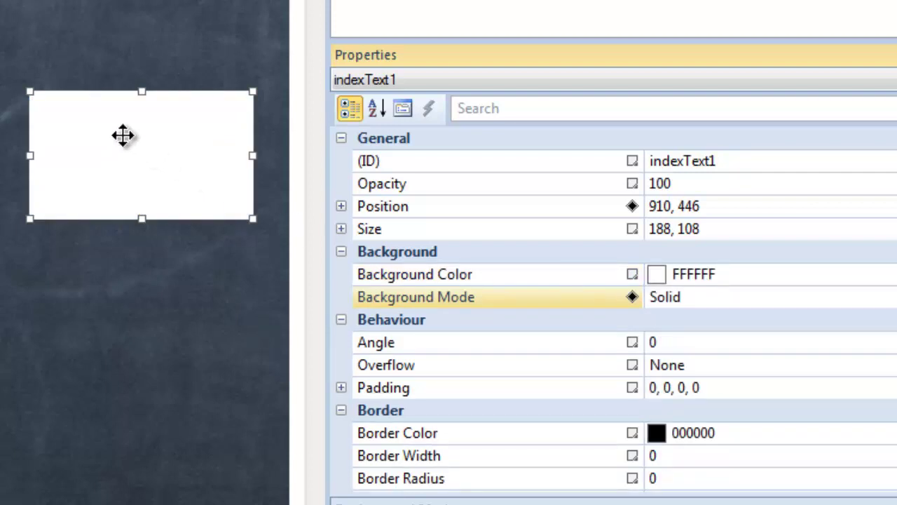
click(751, 273)
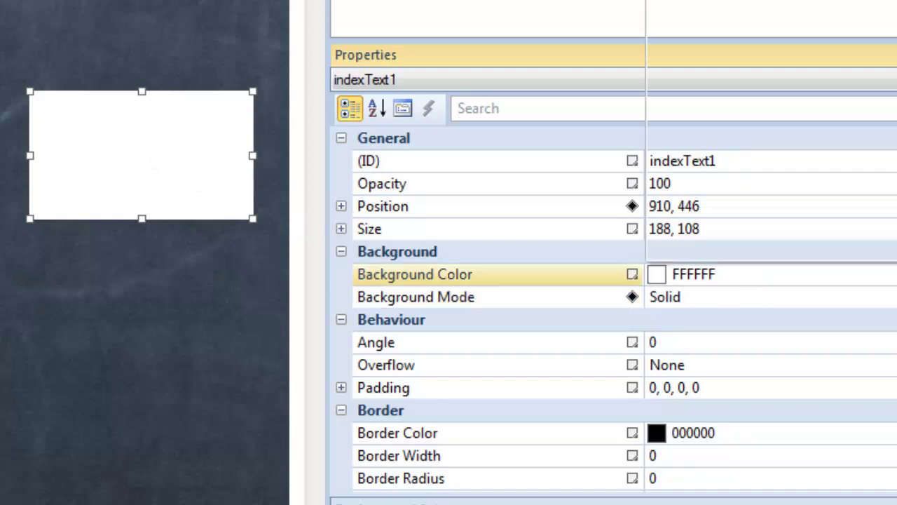
click(893, 274)
click(675, 7)
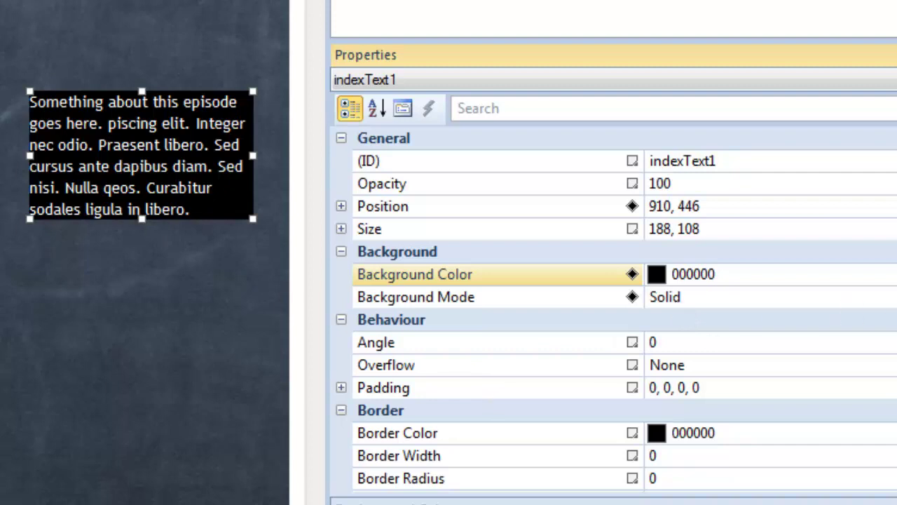
click(664, 297)
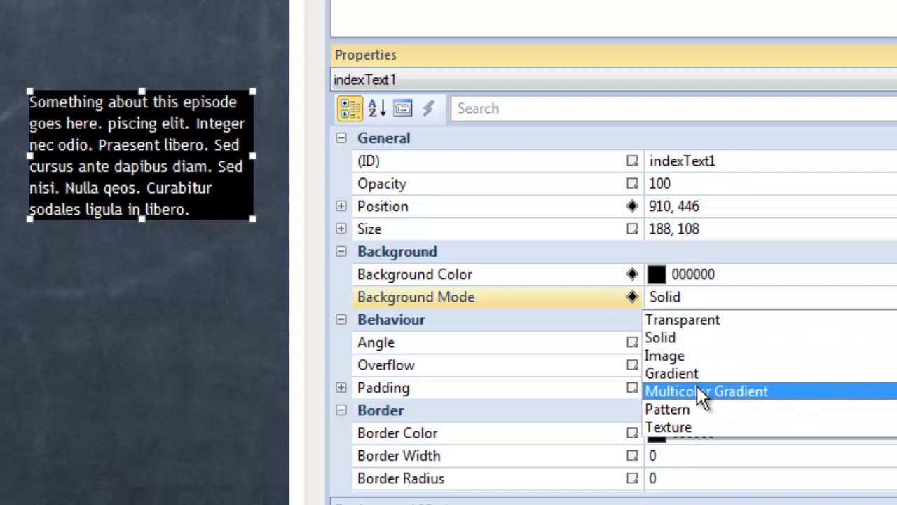
click(693, 296)
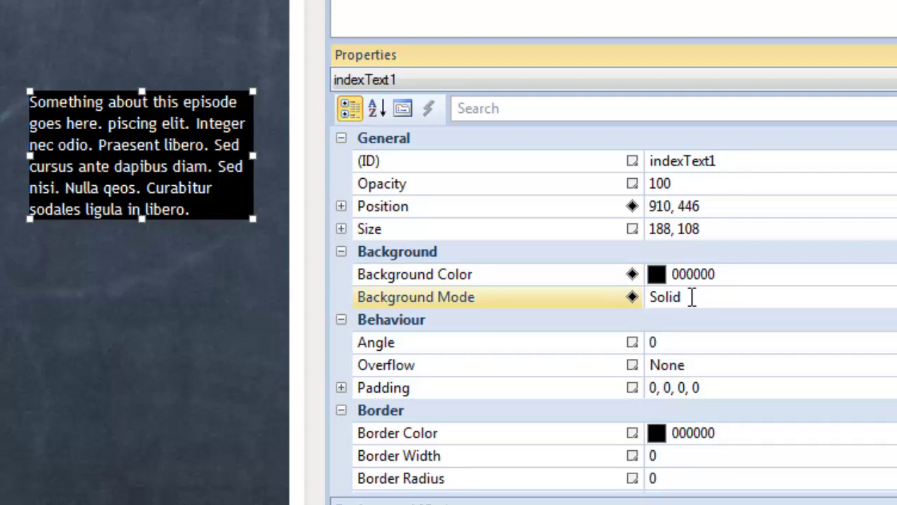
scroll(190, 95, down, 1)
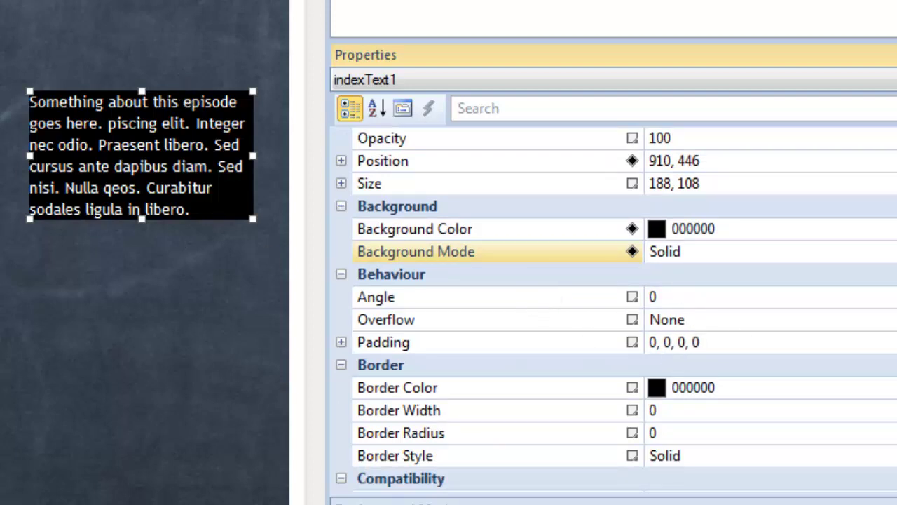
- Set the text box padding to 10 on all sides
scroll(894, 351, down, 2)
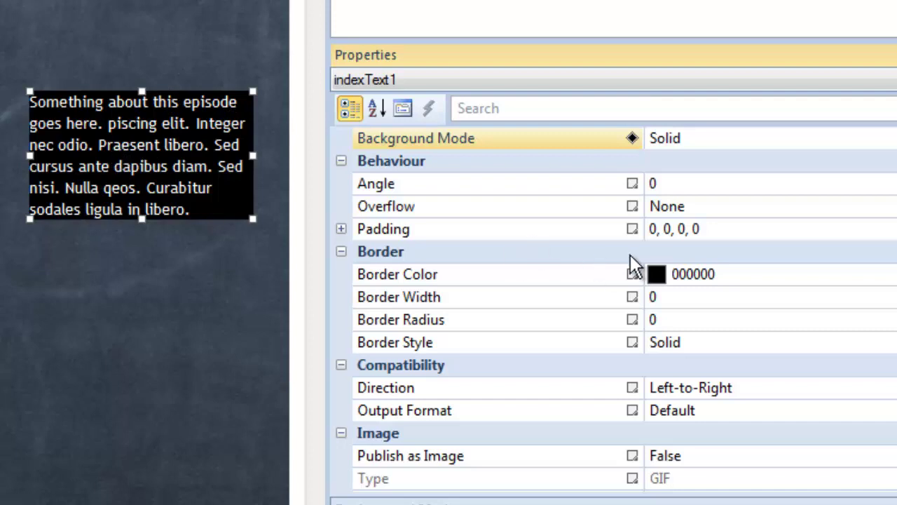
click(667, 230)
drag(696, 231, 549, 206)
text(10,10,10,10,10)
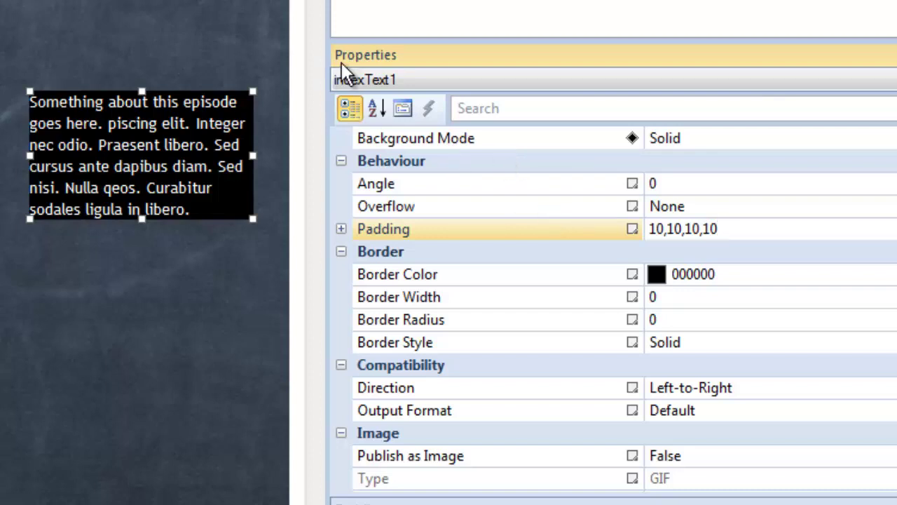
key(Return)
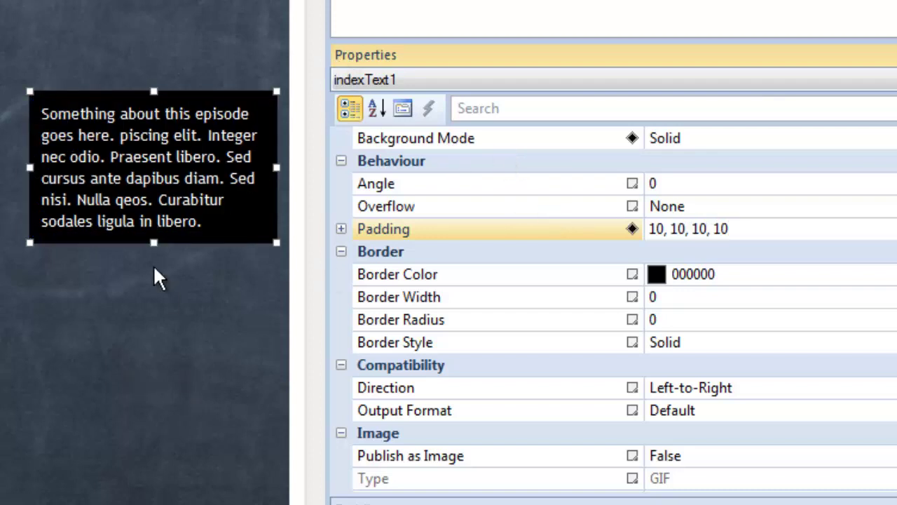
- Shift the text box to 901, 443 and reset padding to 0,0,0,0
click(152, 276)
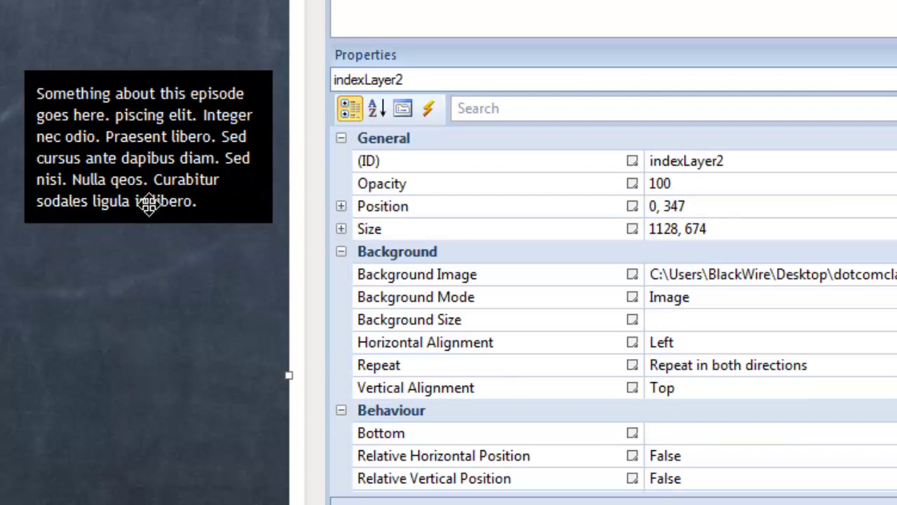
drag(143, 173, 134, 185)
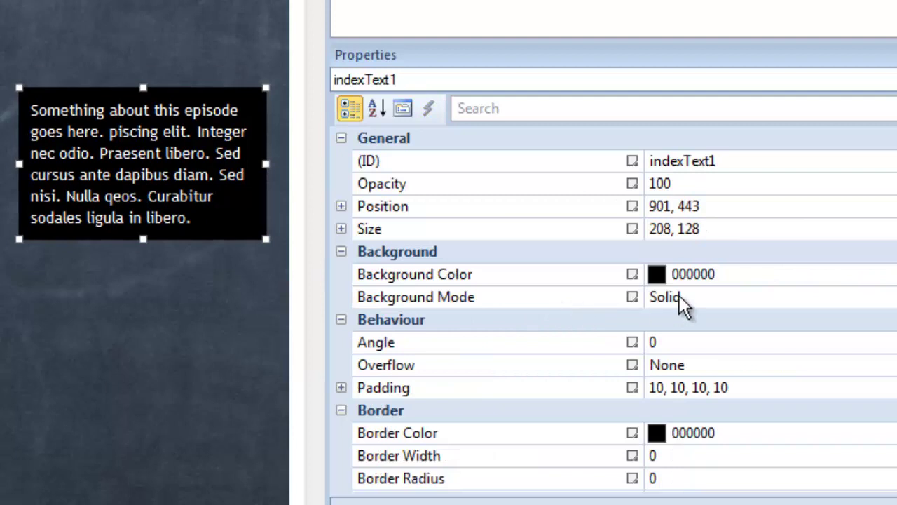
scroll(699, 301, down, 2)
click(738, 296)
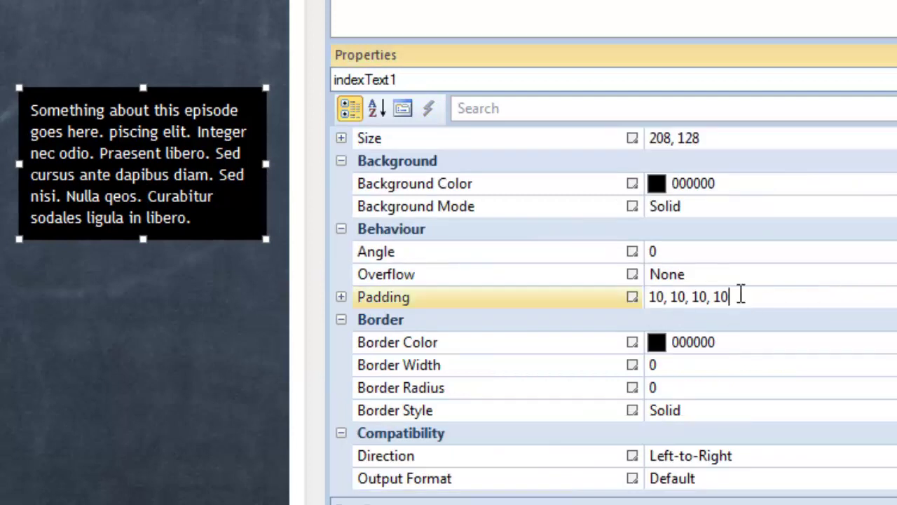
drag(739, 296, 589, 282)
text(0,0,0,0)
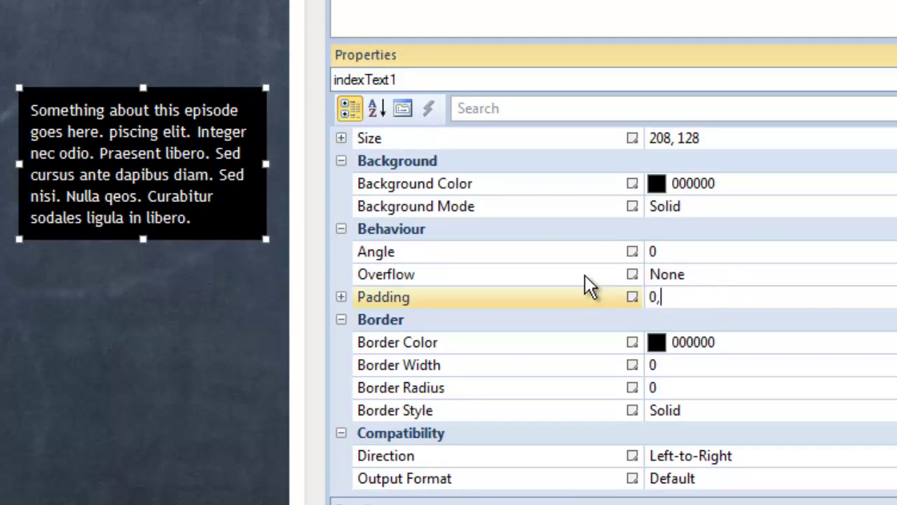
key(Return)
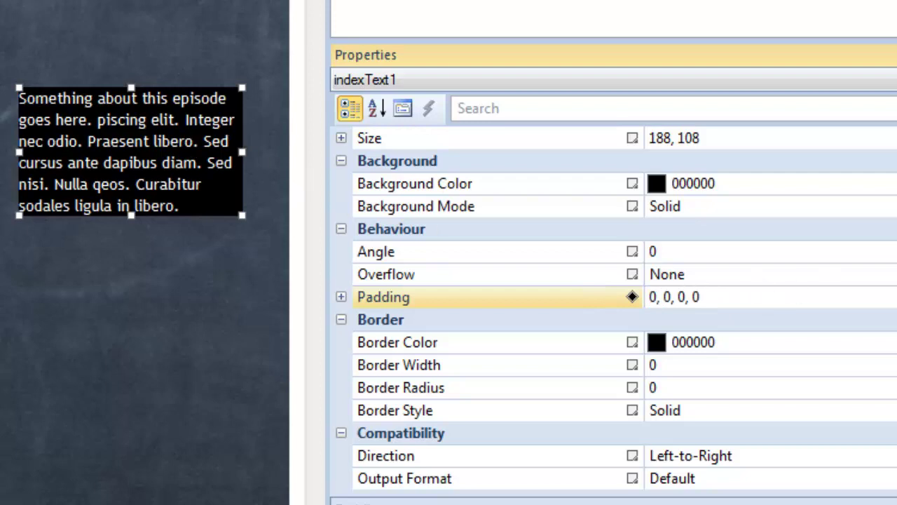
scroll(614, 308, up, 1)
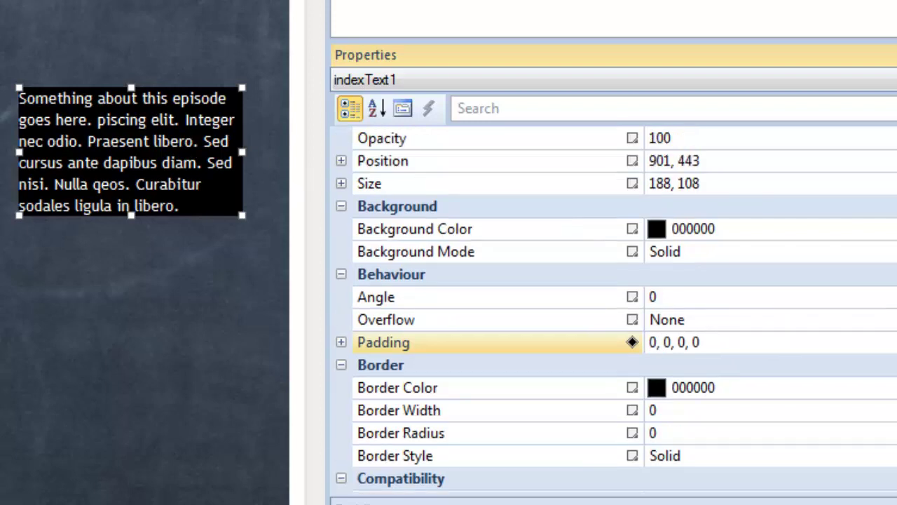
click(693, 252)
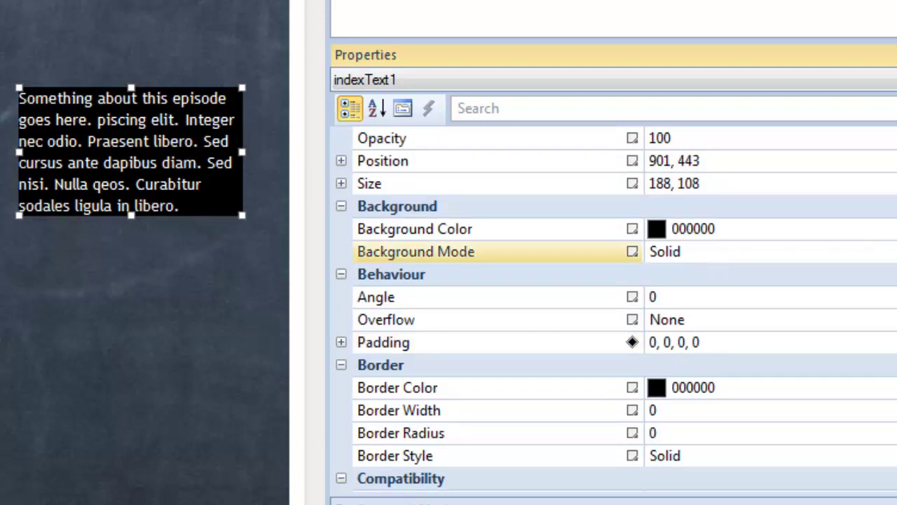
click(780, 251)
click(720, 268)
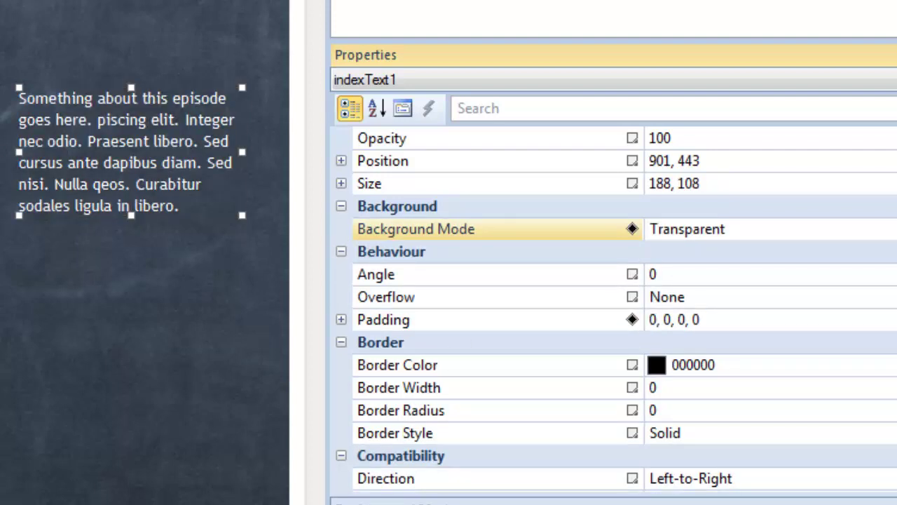
scroll(616, 312, down, 1)
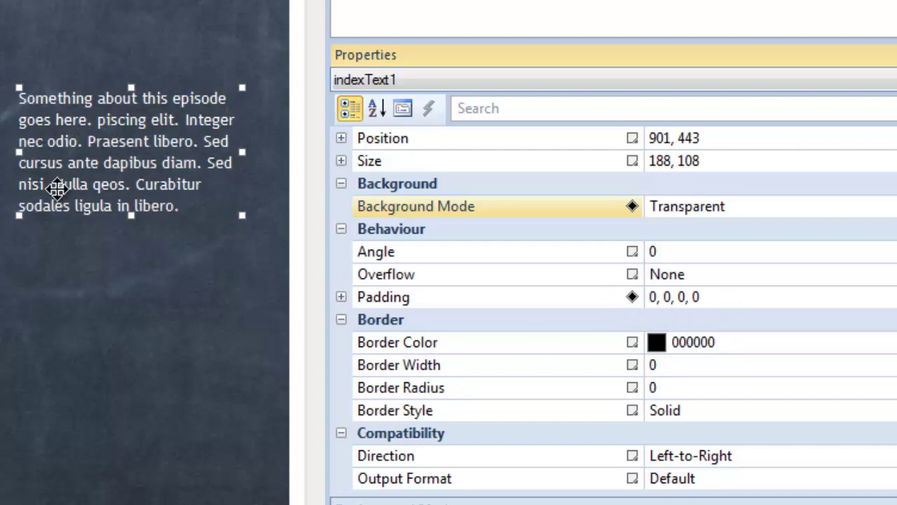
- Rotate the text box to a 45 degree angle and shift it slightly
click(664, 254)
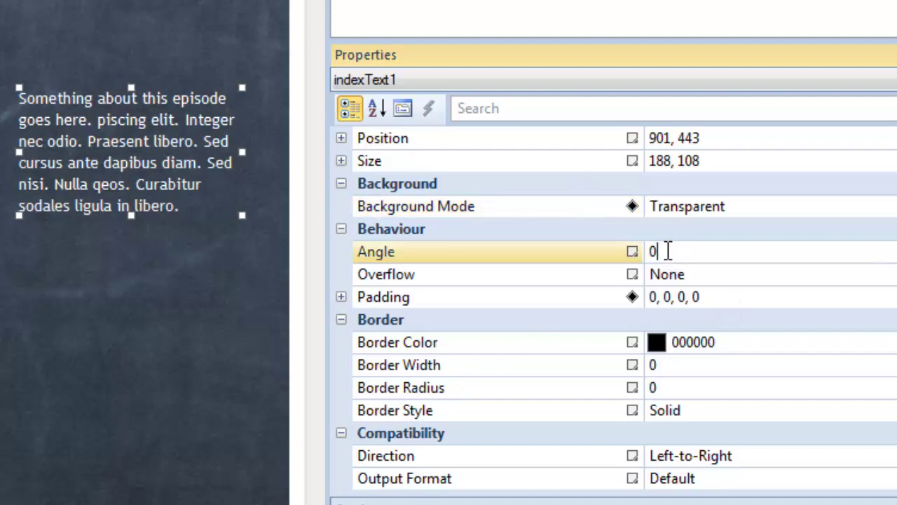
drag(670, 251, 651, 250)
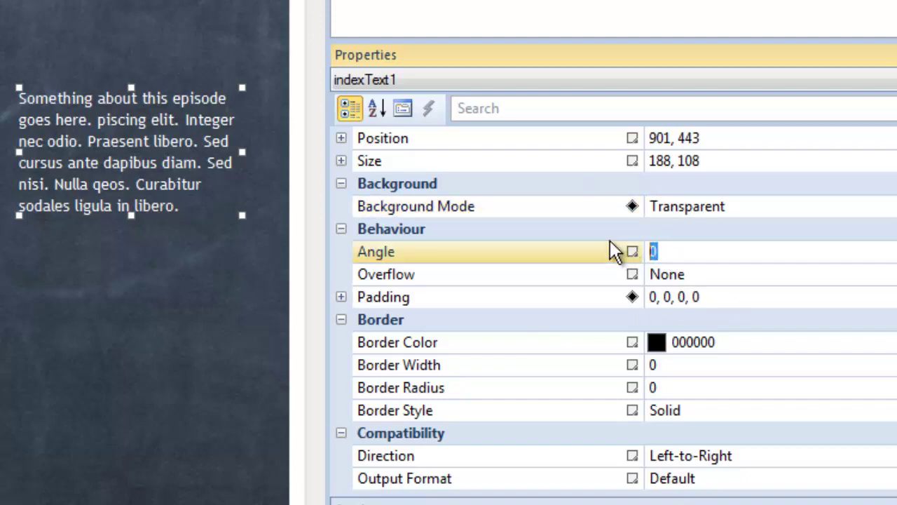
text(45)
key(Return)
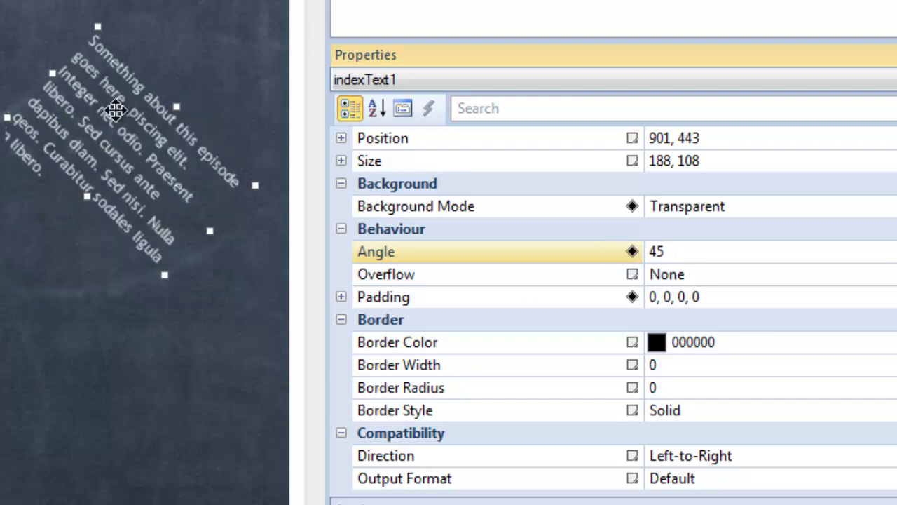
click(124, 158)
drag(124, 157, 130, 129)
- Try a 22 degree angle, then return the text box to angle 0
click(617, 251)
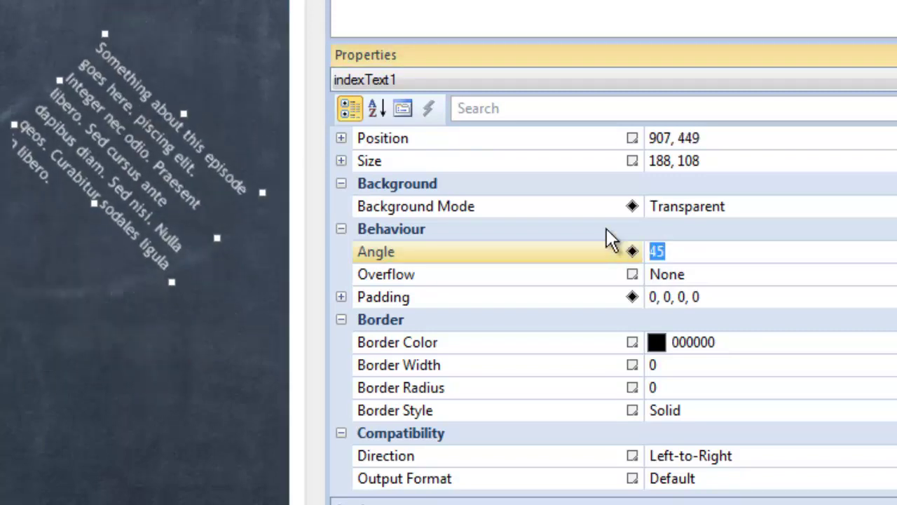
text(22)
key(Return)
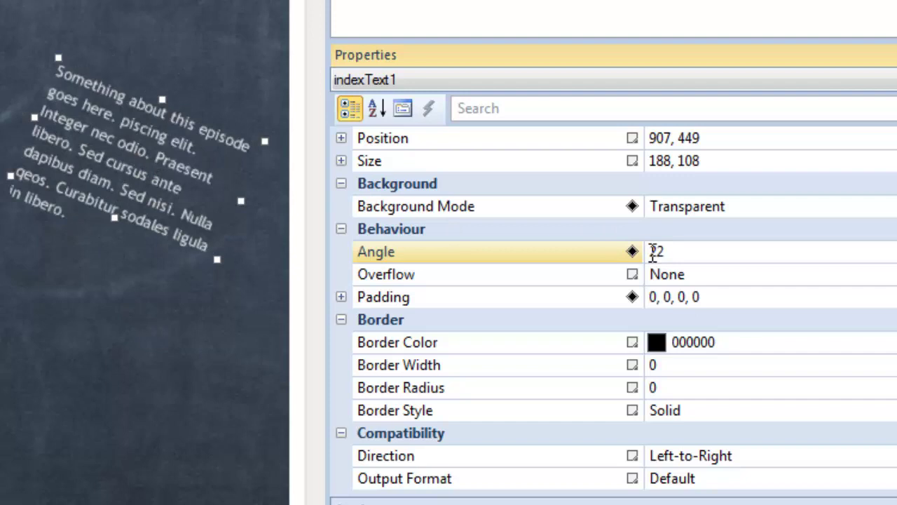
text(0)
key(Return)
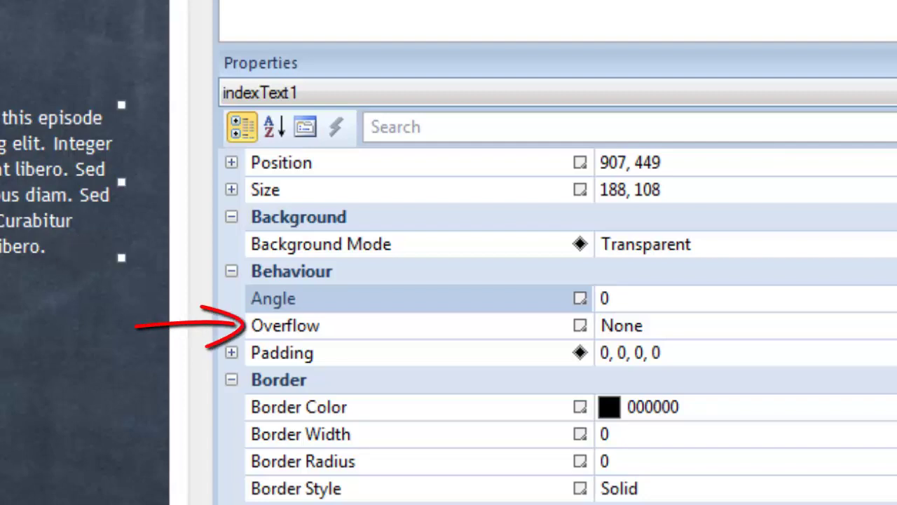
- Set Overflow to Scroll, stretch the text box taller and move it up
click(648, 325)
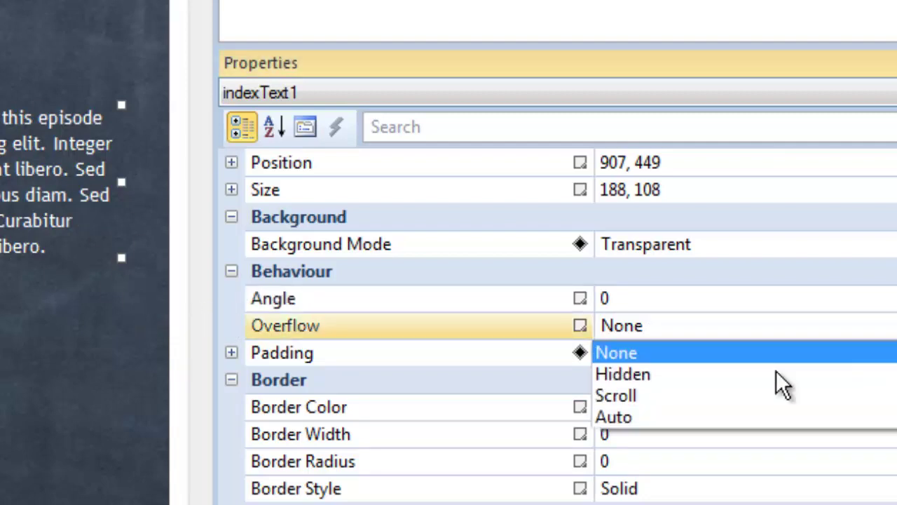
click(641, 395)
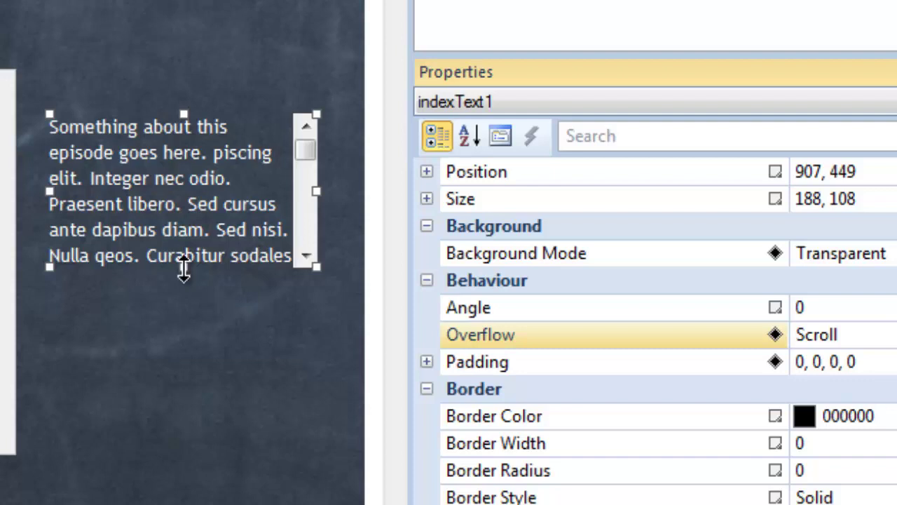
drag(183, 268, 183, 316)
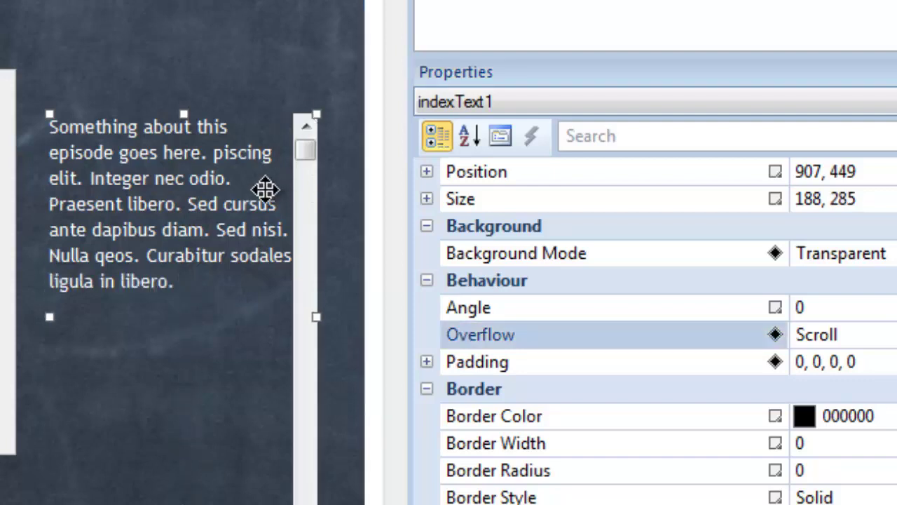
drag(238, 181, 236, 148)
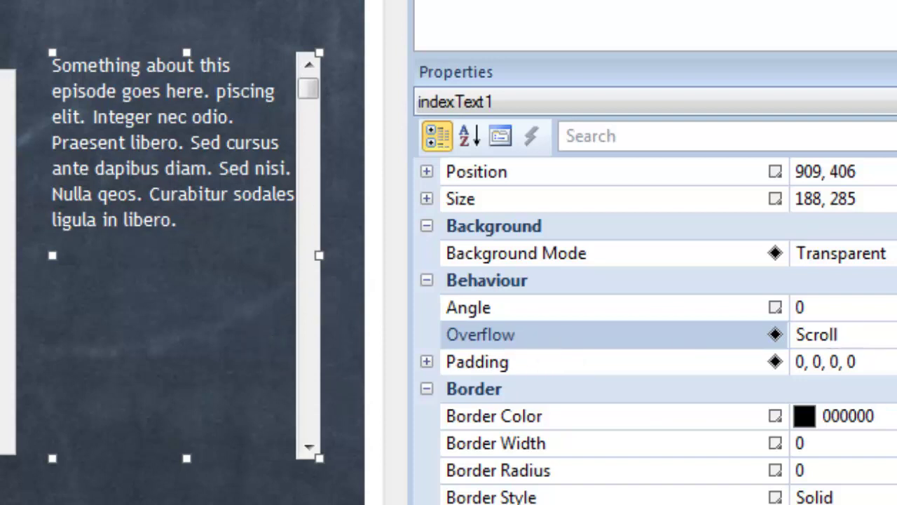
- Set Overflow back to None and move the text box lower on the chalkboard
click(827, 334)
key(Escape)
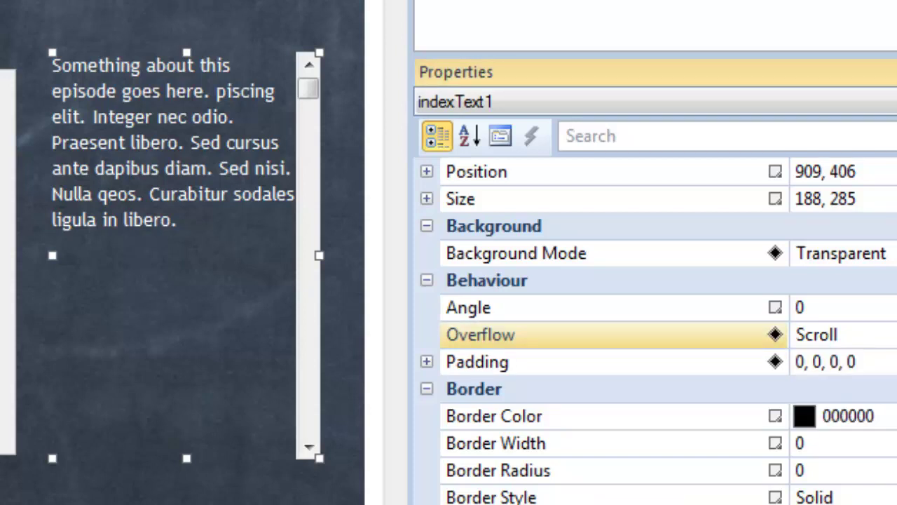
scroll(658, 332, down, 2)
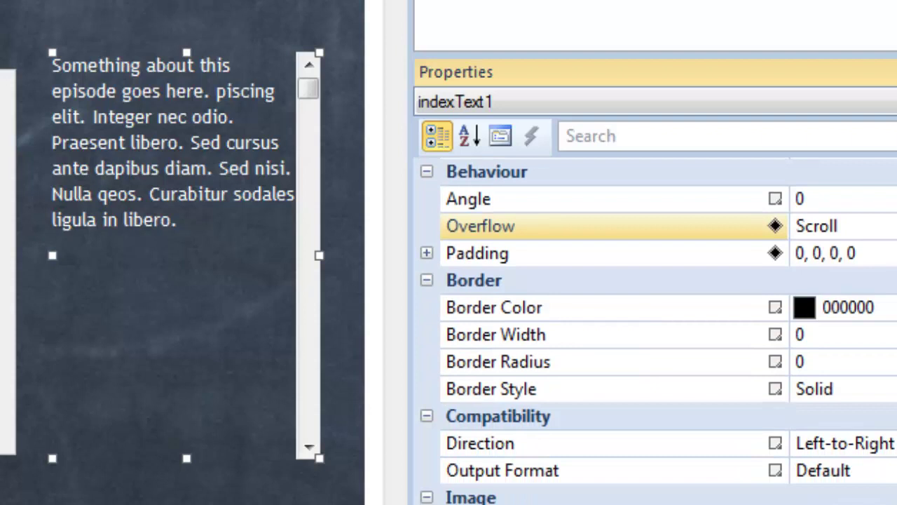
click(891, 225)
click(855, 256)
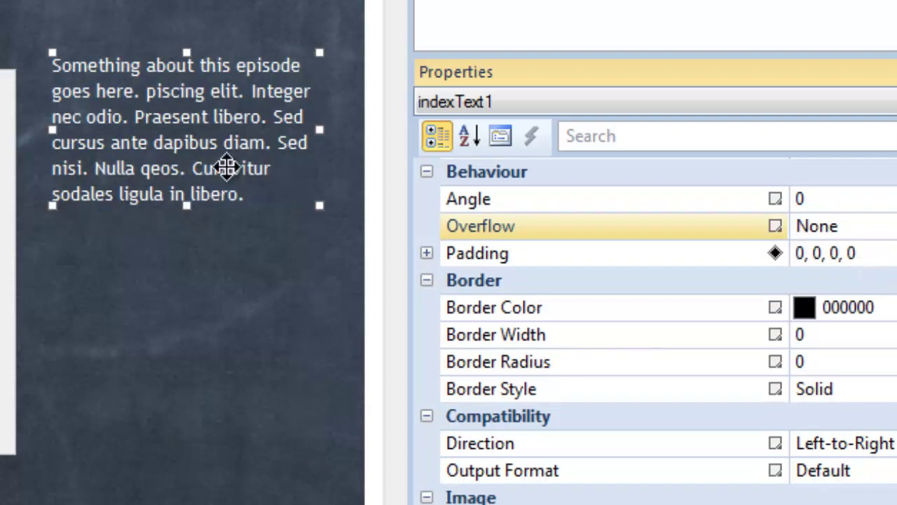
drag(225, 166, 217, 209)
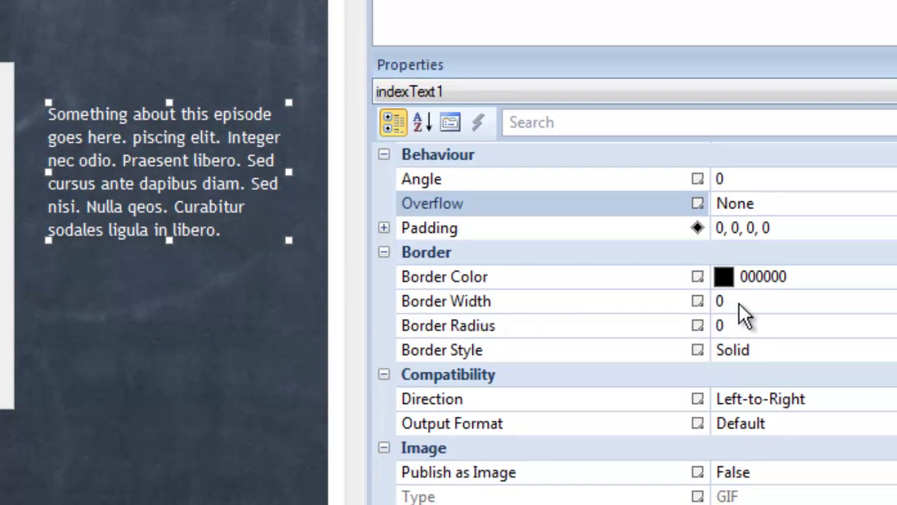
- Give the text box a border width of 5 and preview the outline
click(741, 307)
drag(741, 304, 704, 301)
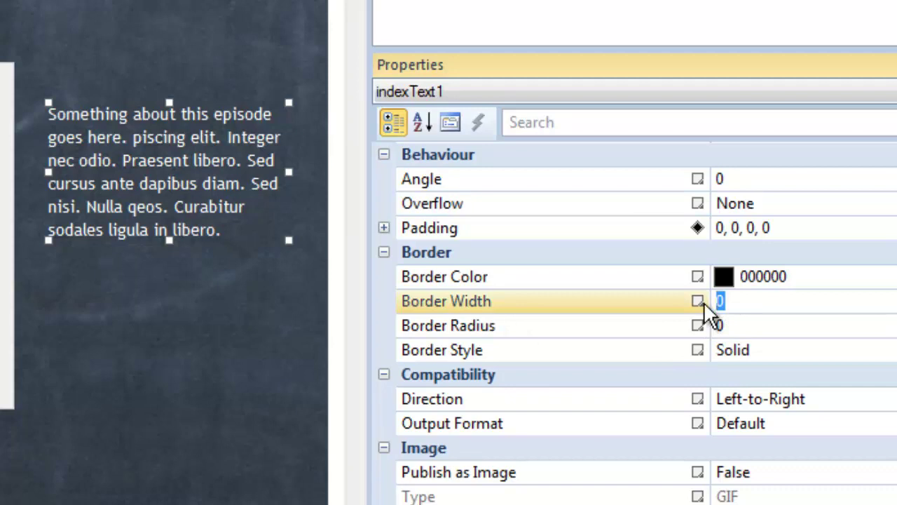
text(5)
key(Return)
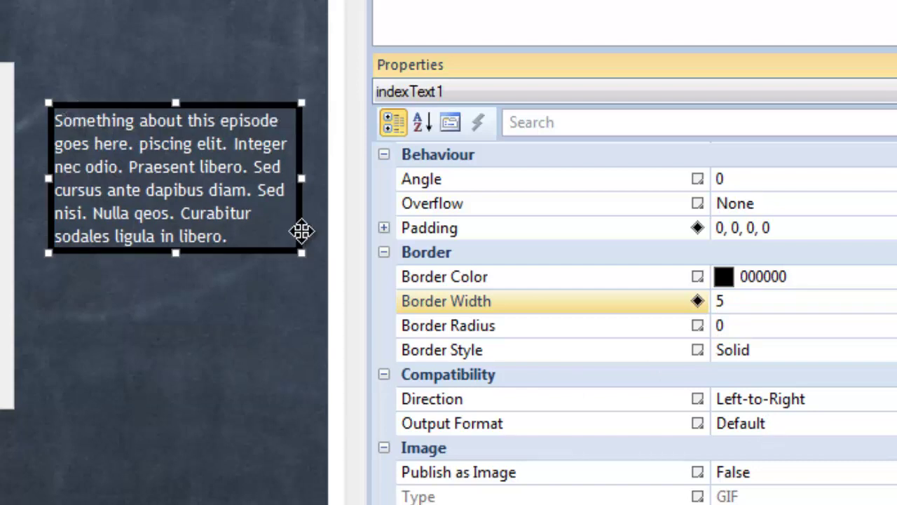
click(133, 280)
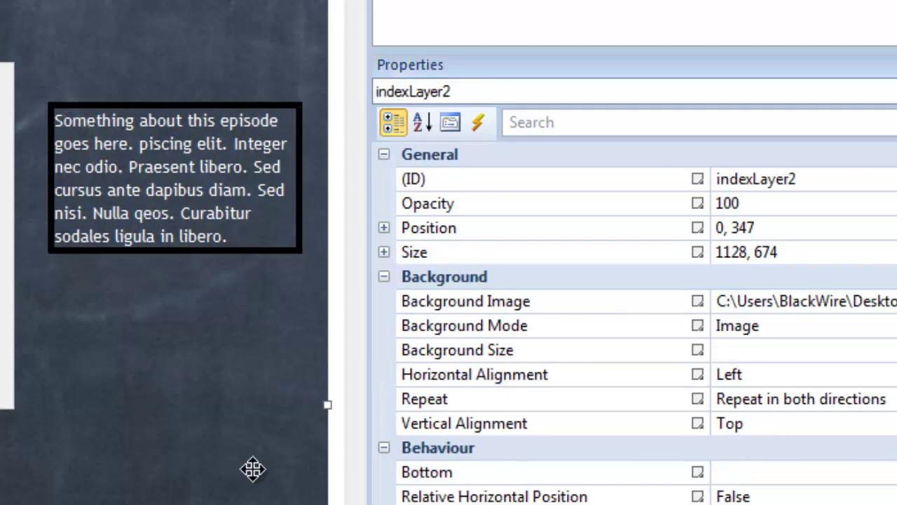
click(170, 176)
drag(170, 176, 168, 176)
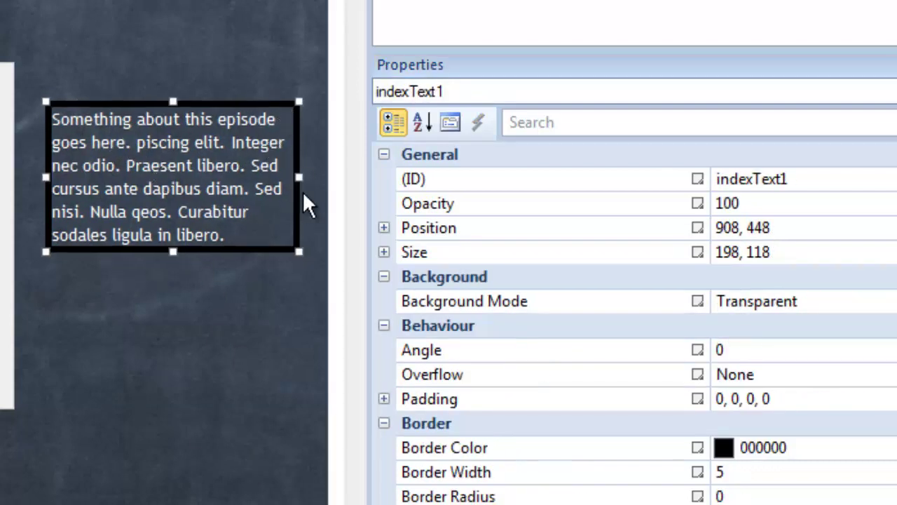
- Set the border radius to 10 for rounded corners
scroll(736, 295, down, 3)
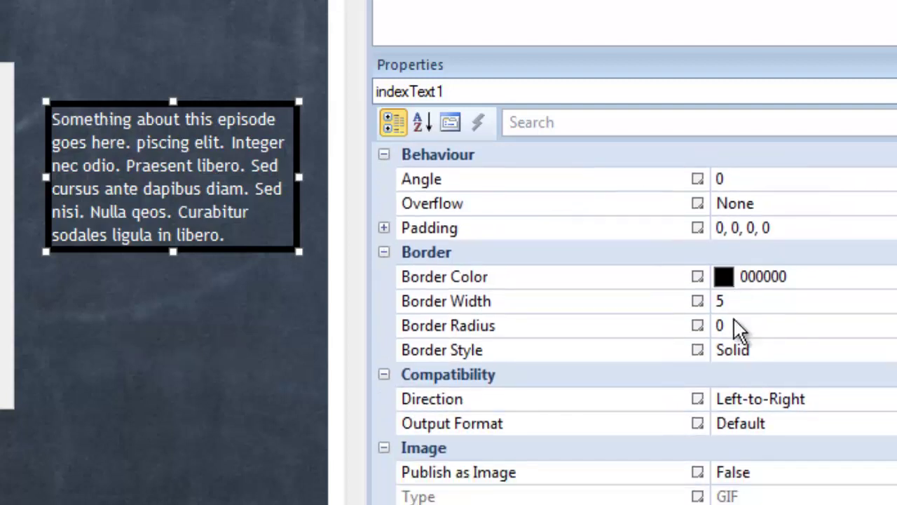
click(736, 325)
double_click(736, 326)
text(10)
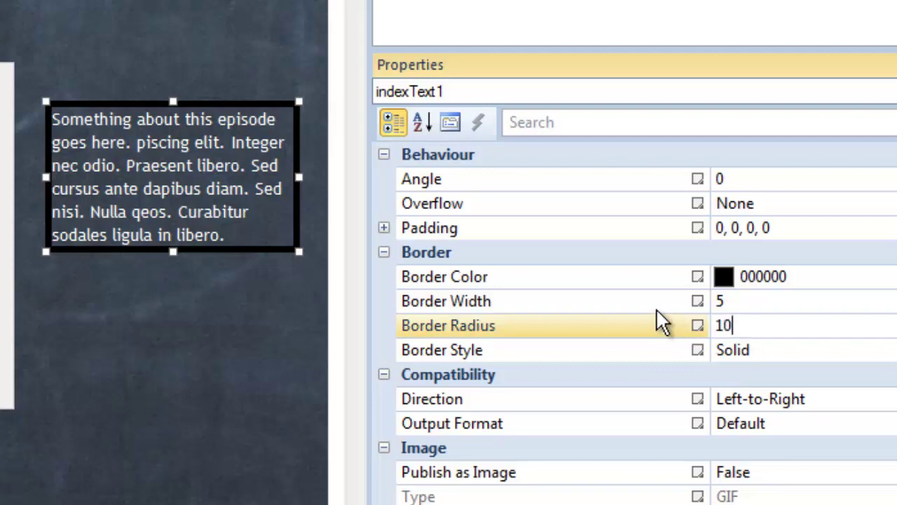
key(Return)
click(196, 219)
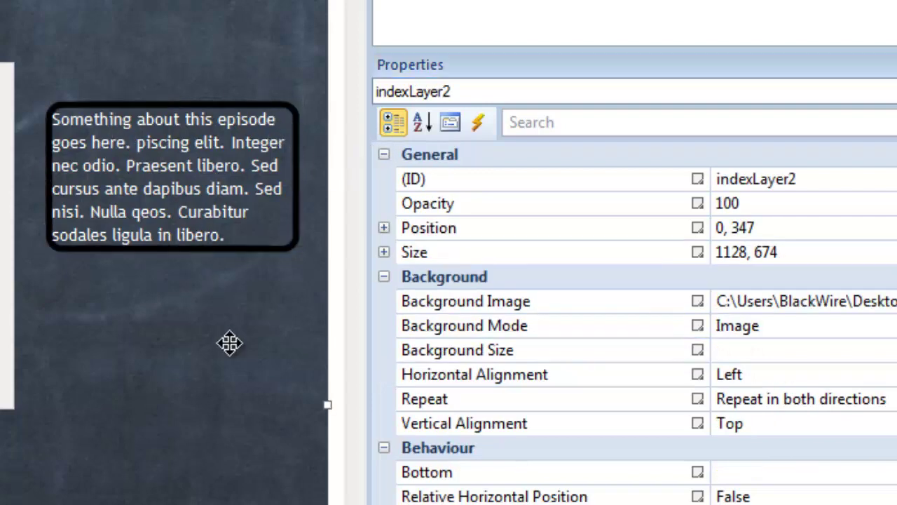
- Look through the border styles, then set border width to 0
scroll(771, 330, down, 3)
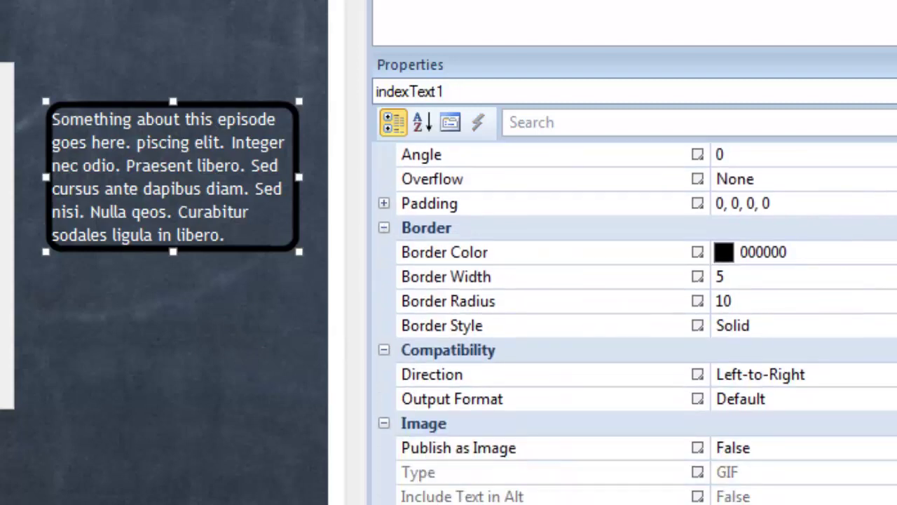
click(757, 302)
key(alt+Down)
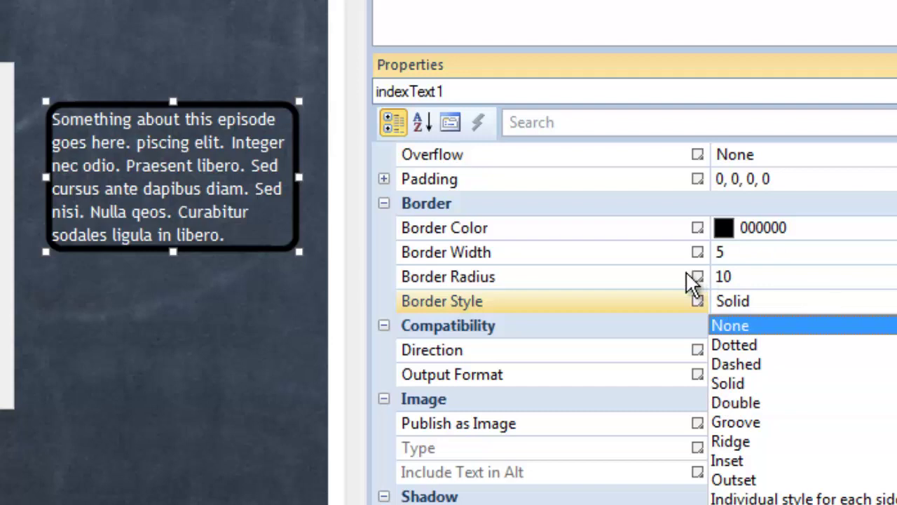
click(811, 248)
click(742, 255)
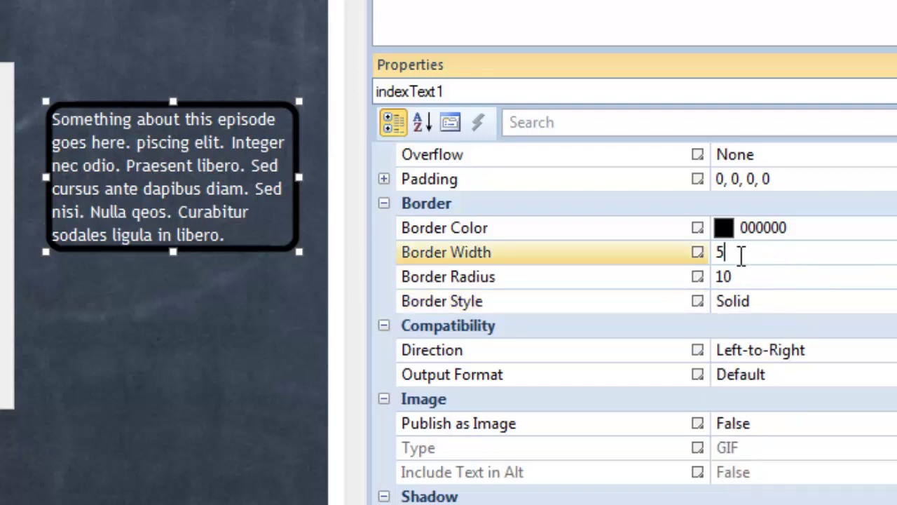
drag(740, 257, 695, 262)
text(0)
key(Return)
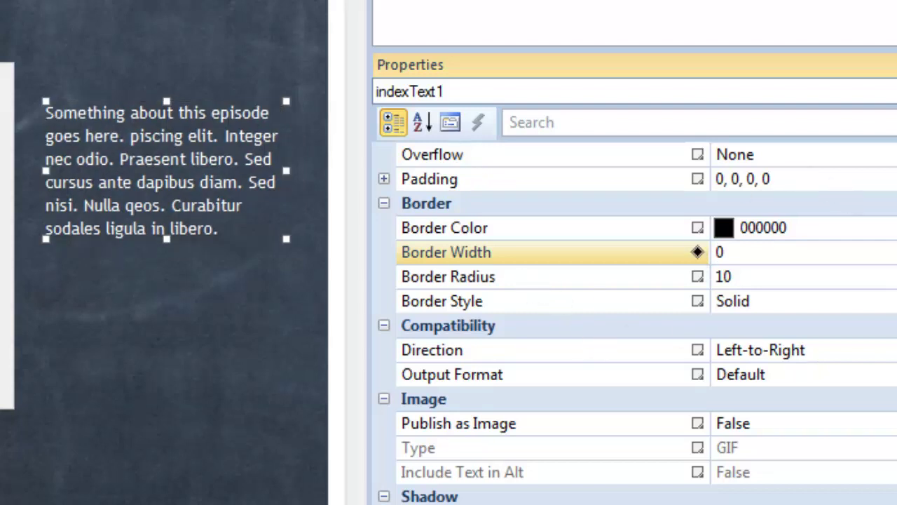
scroll(631, 316, down, 1)
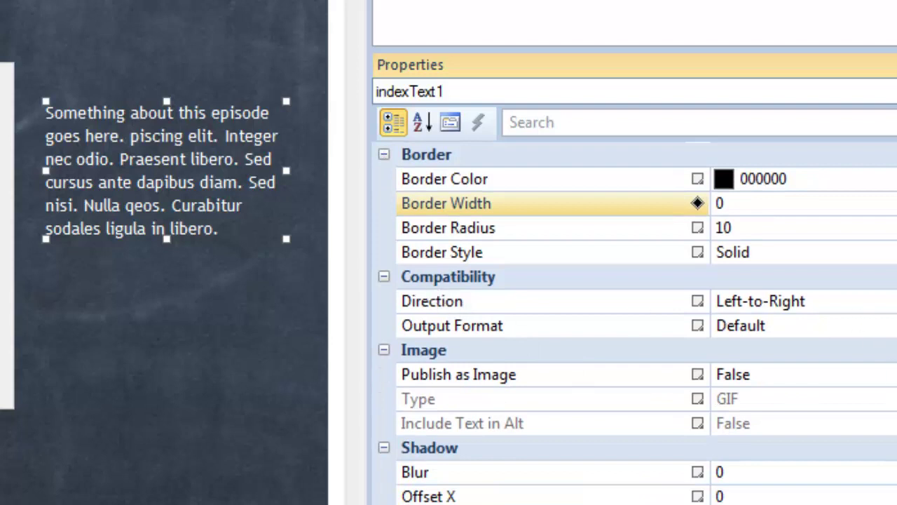
scroll(631, 316, down, 1)
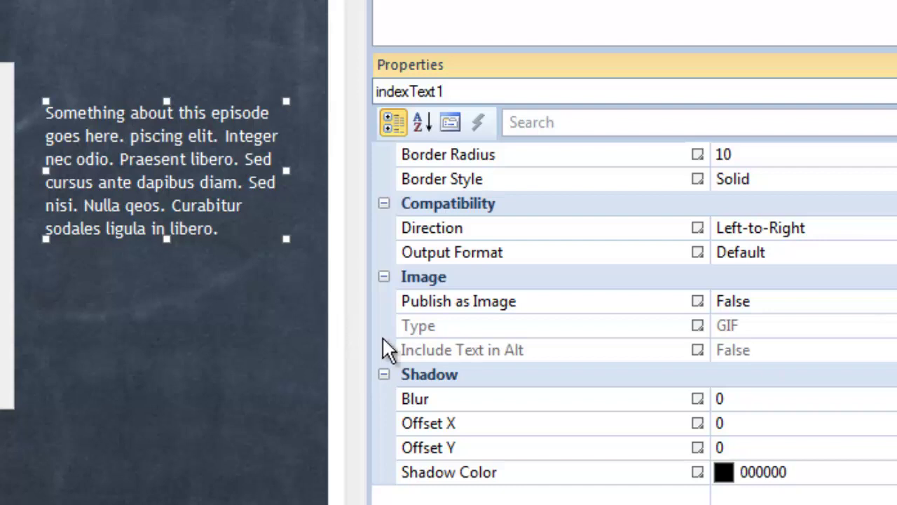
click(193, 177)
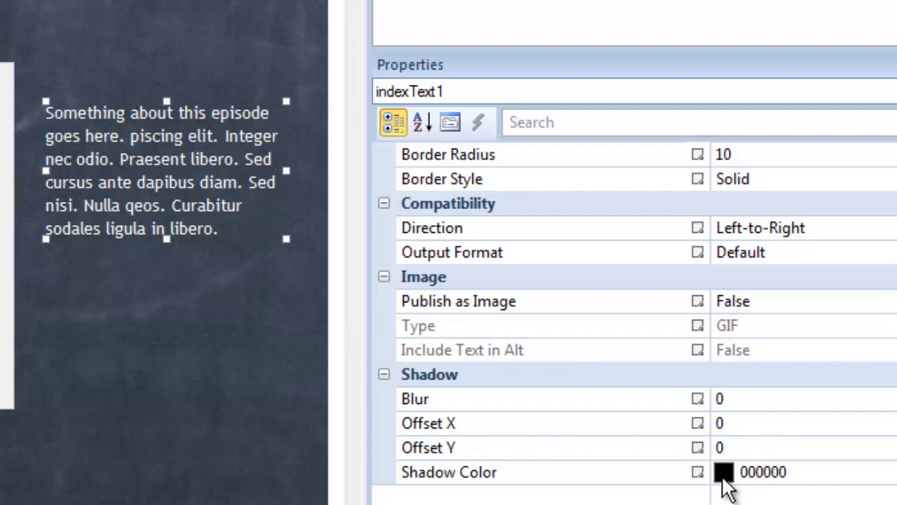
- Set the shadow's Offset X and Offset Y both to 10
click(729, 422)
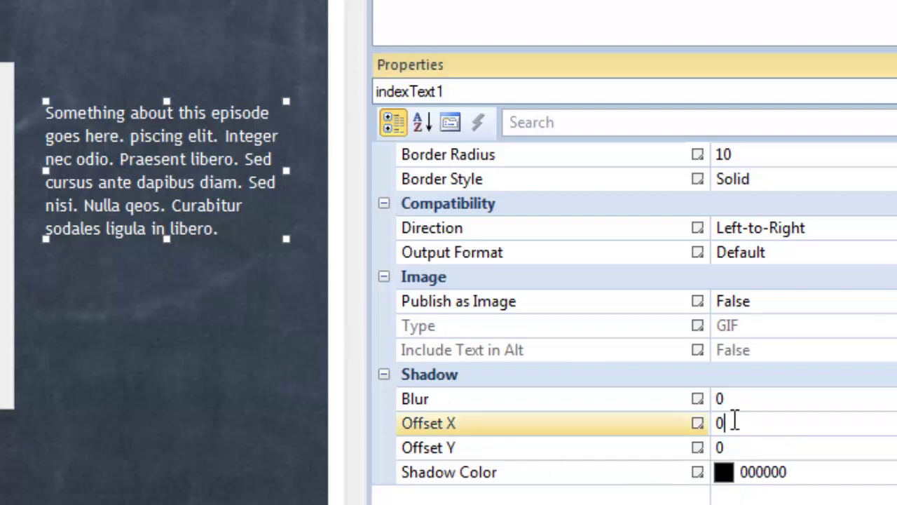
double_click(729, 422)
text(10)
click(729, 447)
double_click(720, 447)
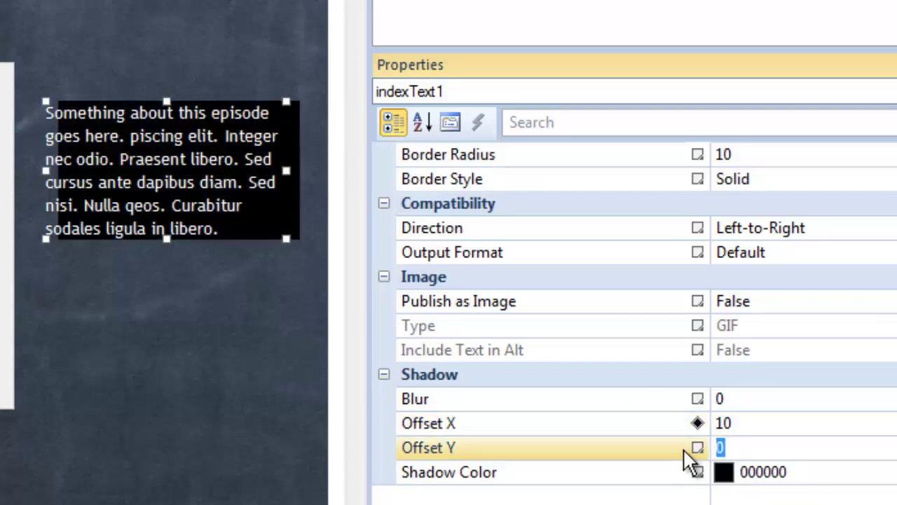
text(10)
click(726, 486)
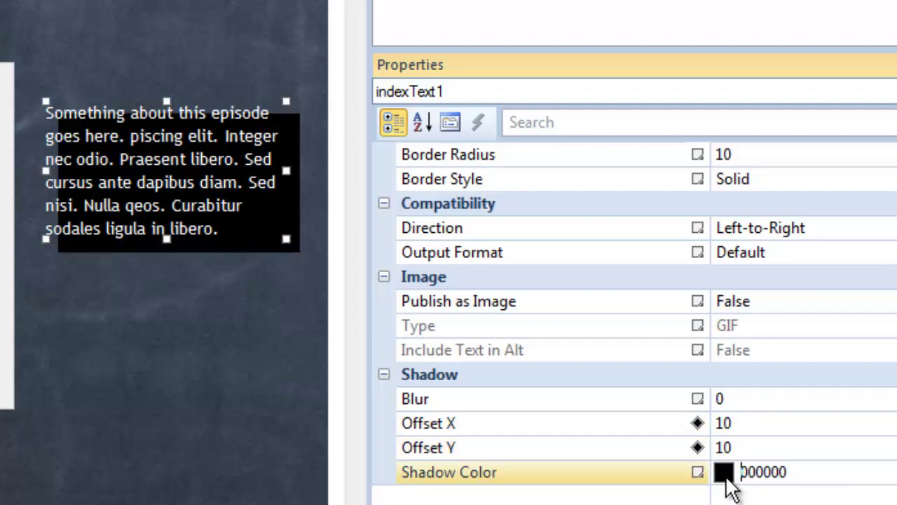
- Choose light grey D3D3D3 as the shadow colour
click(894, 472)
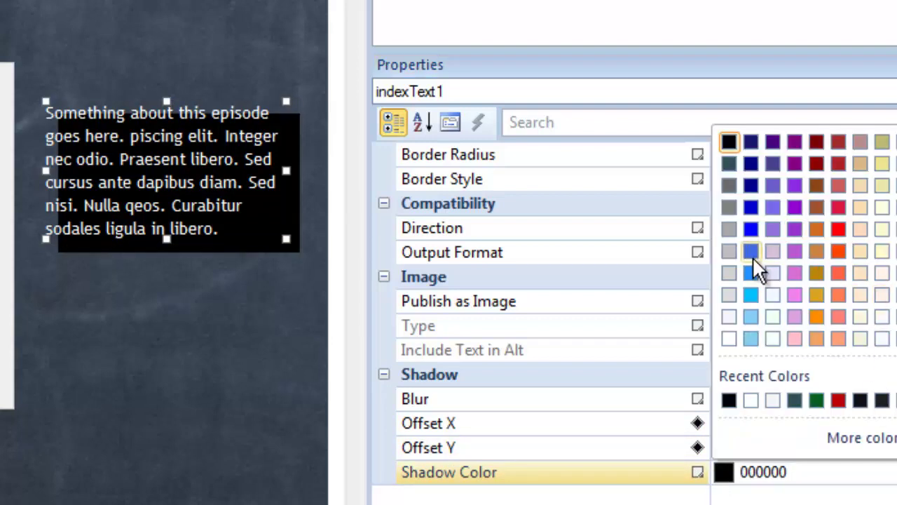
click(728, 272)
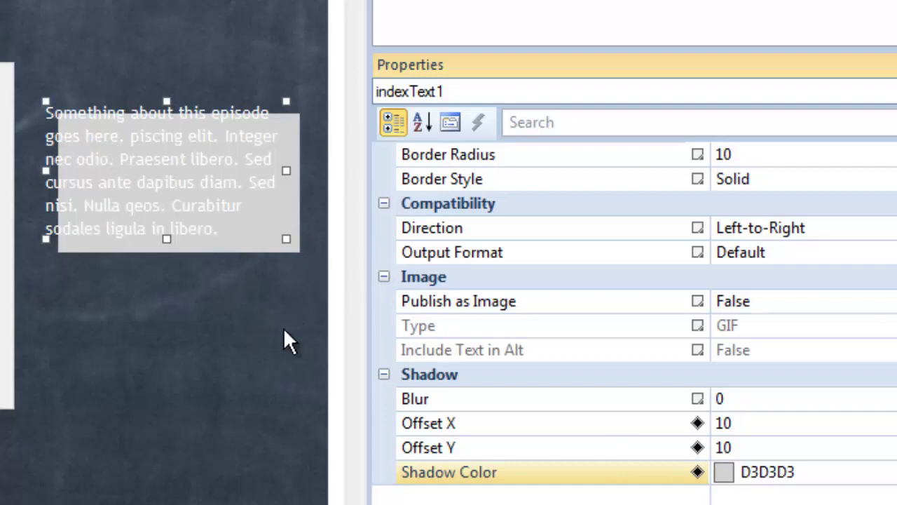
scroll(634, 322, up, 3)
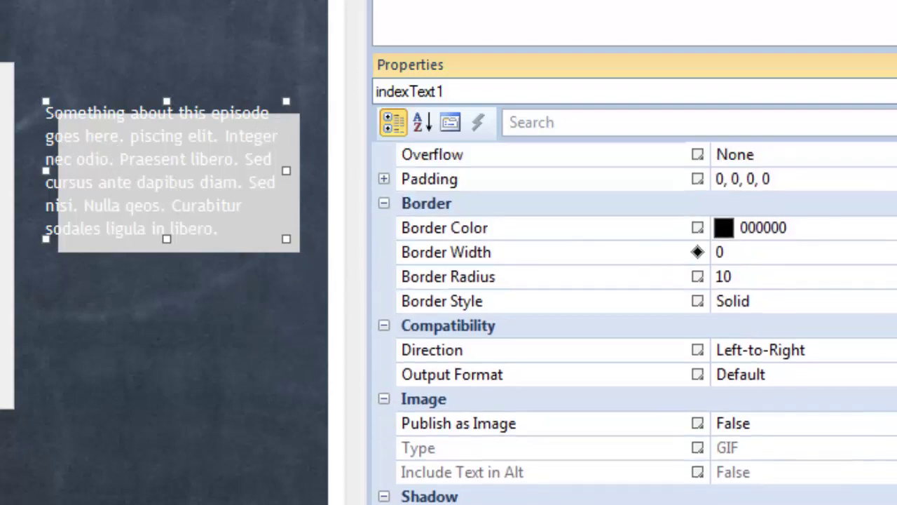
- Give the episode text box a solid black background, then select the chalkboard layer to compare
scroll(634, 322, up, 3)
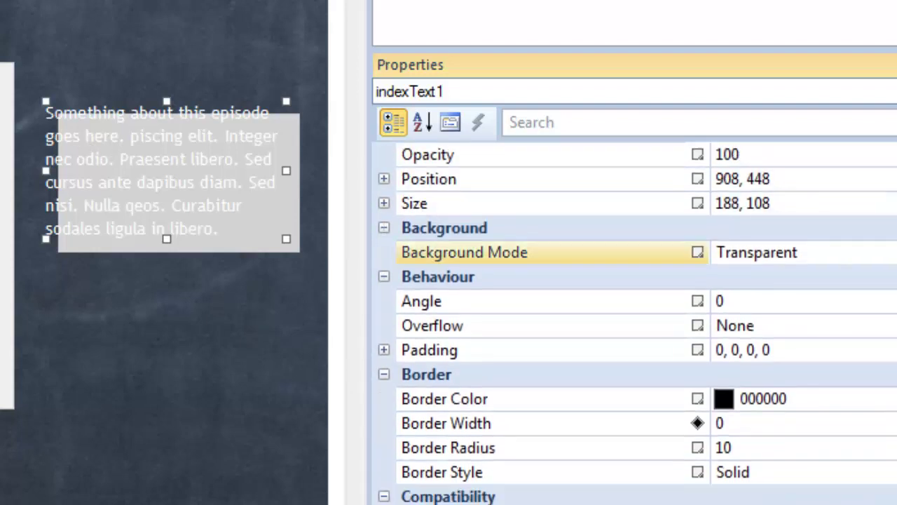
key(F4)
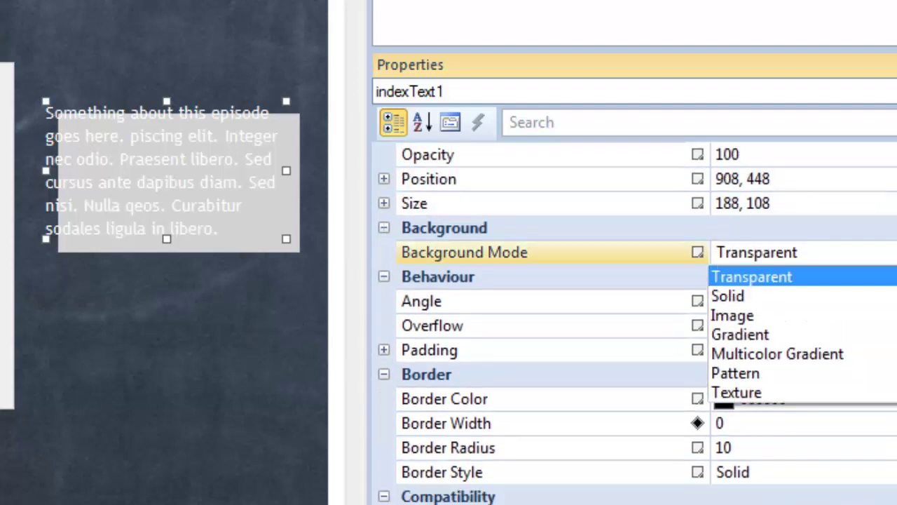
click(754, 294)
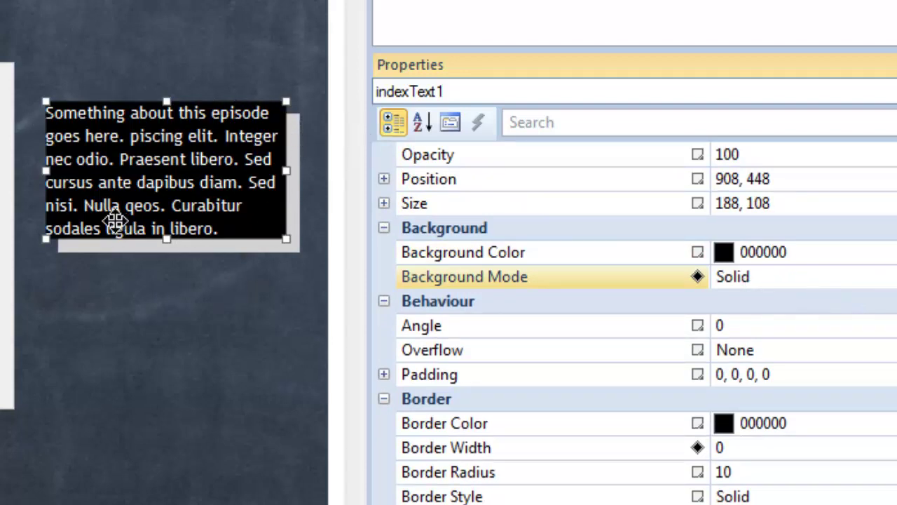
scroll(631, 315, down, 5)
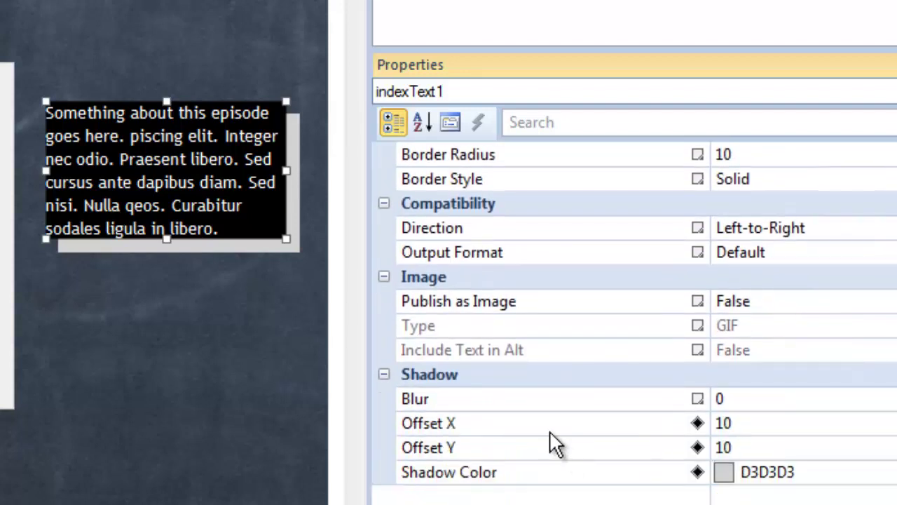
click(269, 371)
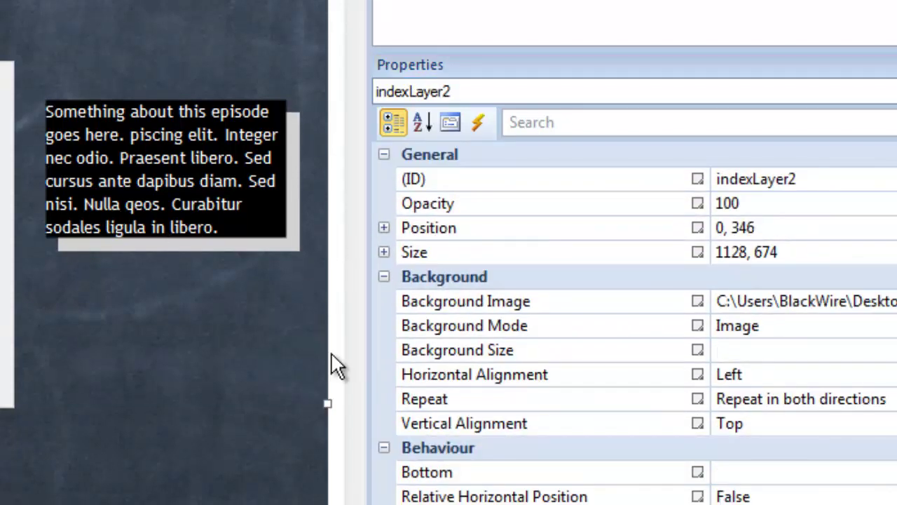
- Set the episode text box's light gray shadow blur to 7, then select the chalkboard layer to check
scroll(319, 306, down, 3)
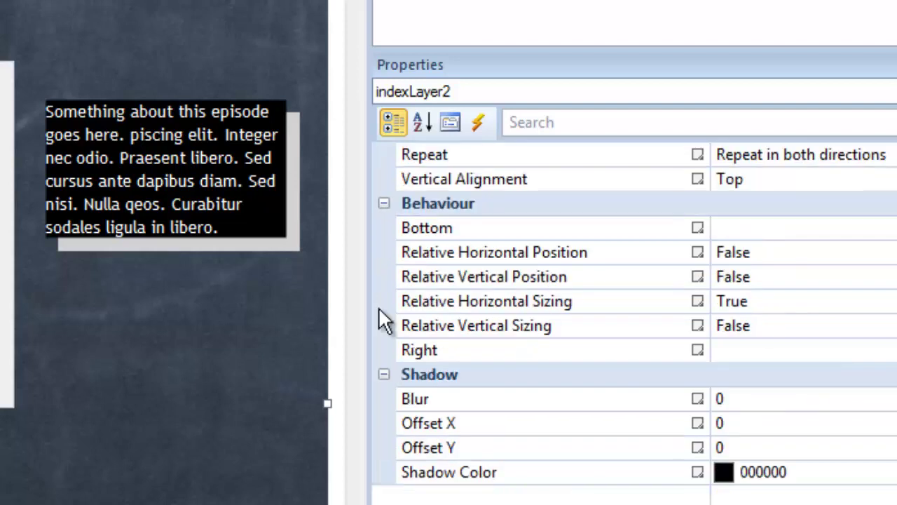
click(242, 192)
scroll(812, 501, down, 5)
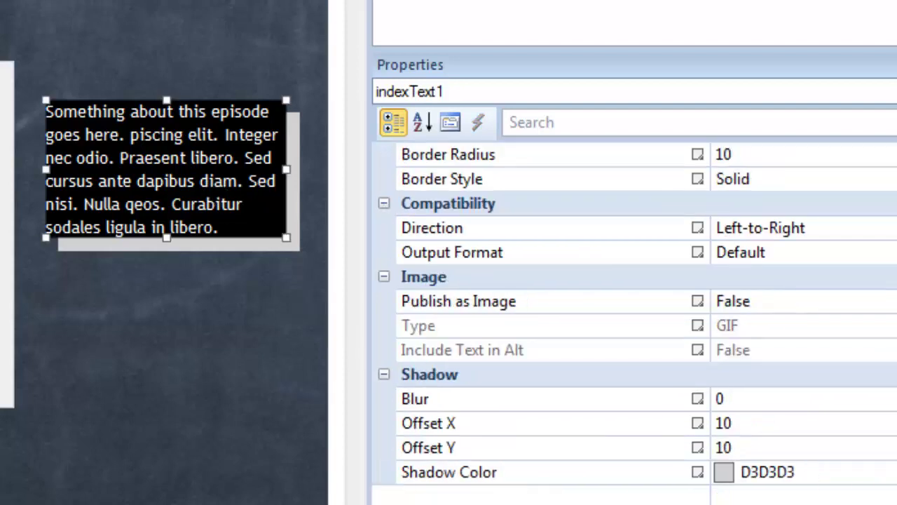
click(737, 398)
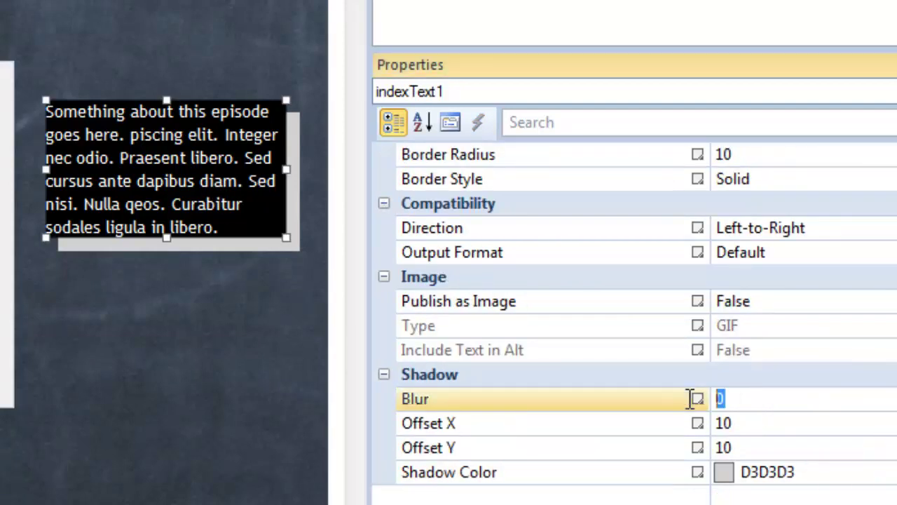
text(7)
key(Return)
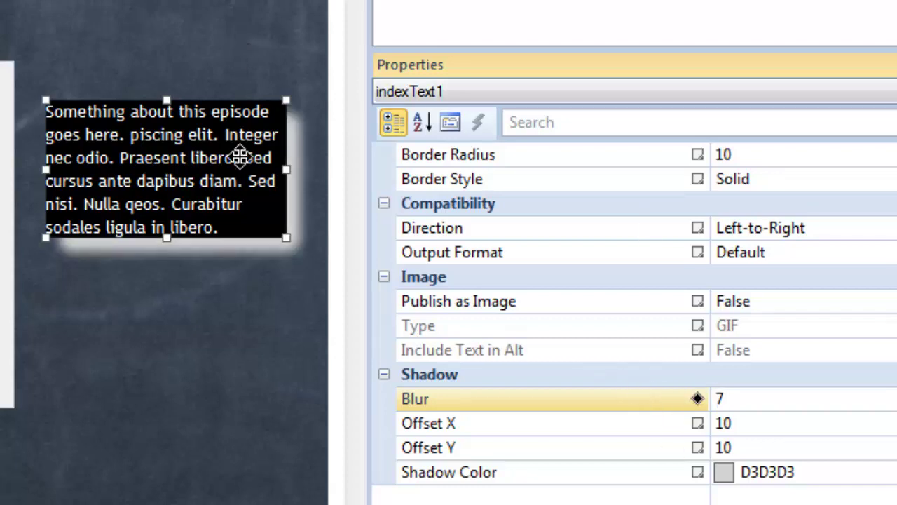
click(163, 282)
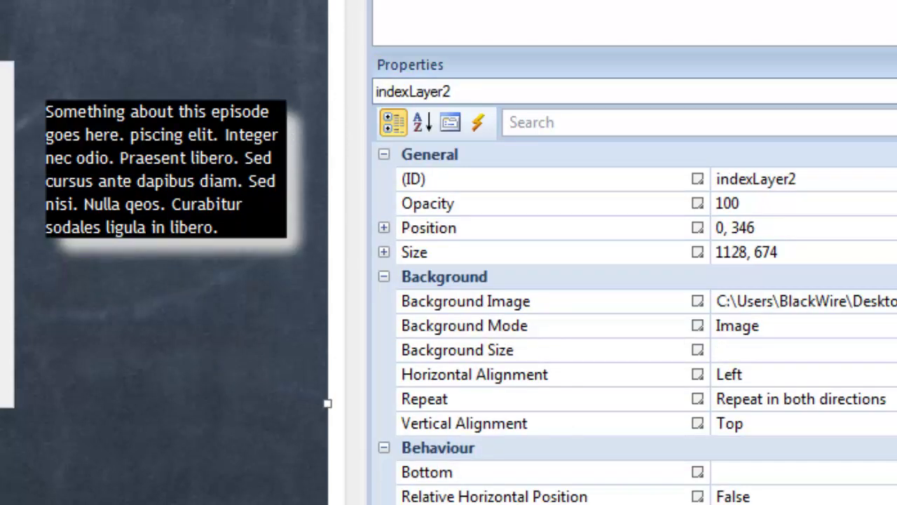
scroll(634, 322, down, 4)
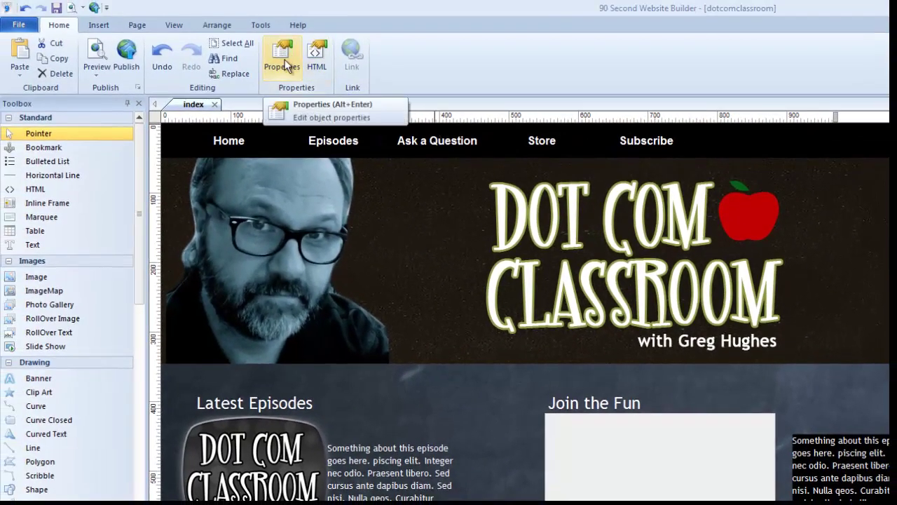
- Open the chalkboard layer's Layer Properties window and drag it higher up the screen
click(285, 61)
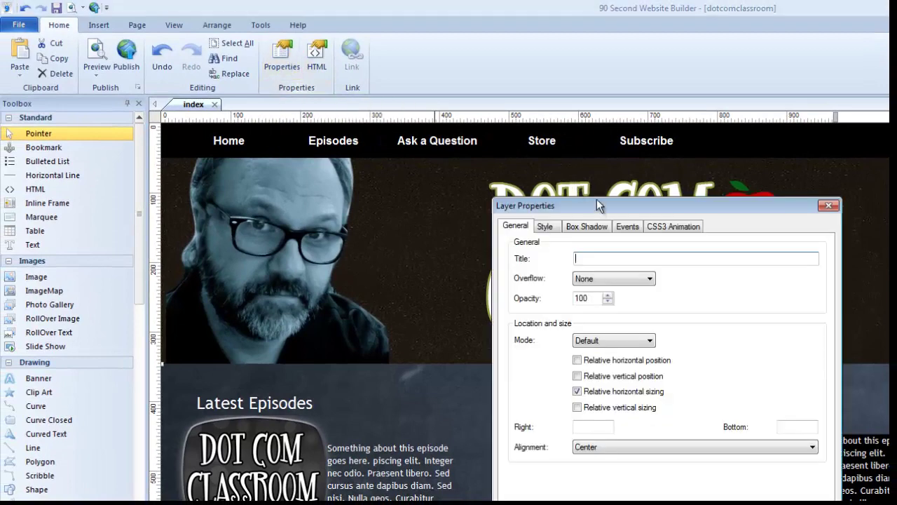
drag(597, 202, 546, 132)
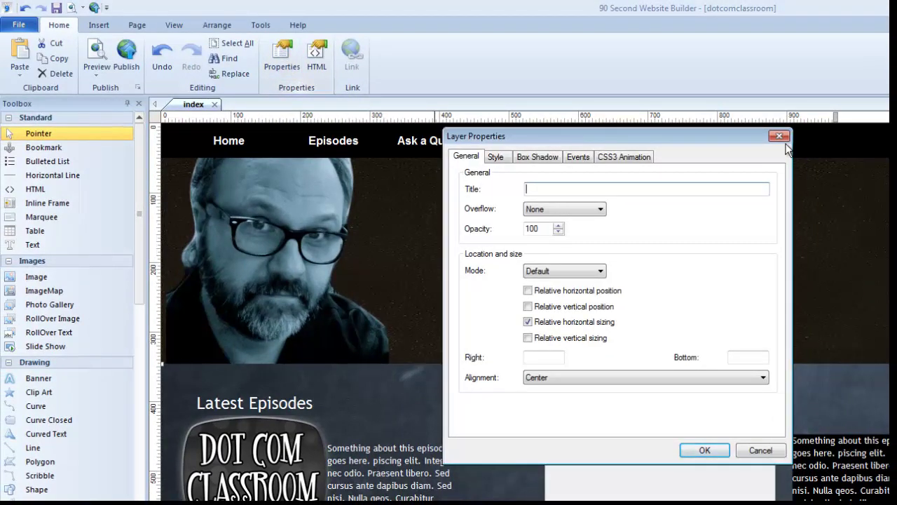